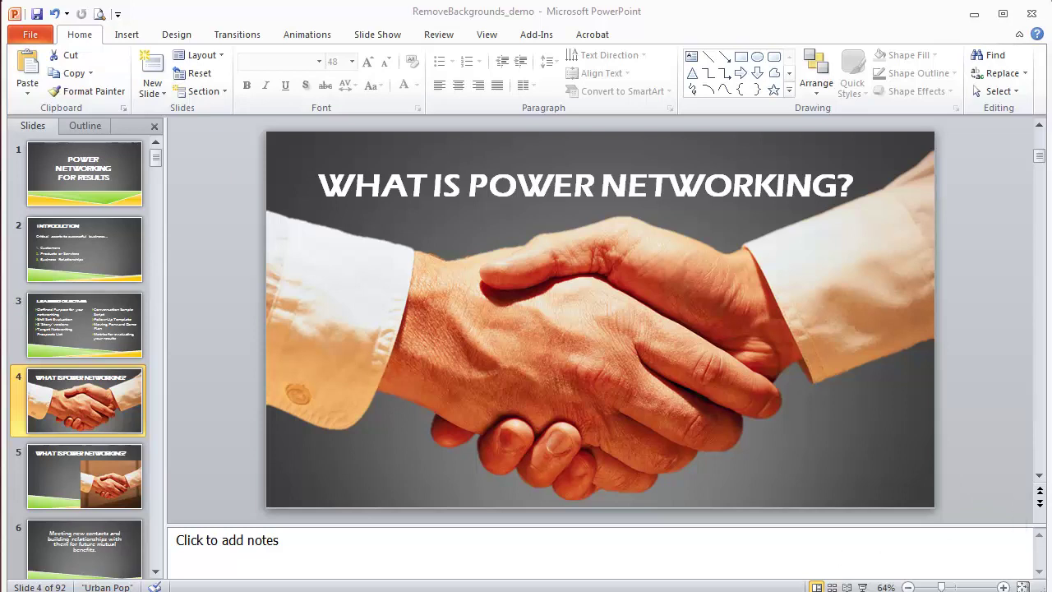
# Compare the handshake photo with and without its background on slides 4 and 5, and view the cut-out woman on slide 24
pyautogui.click(88, 481)
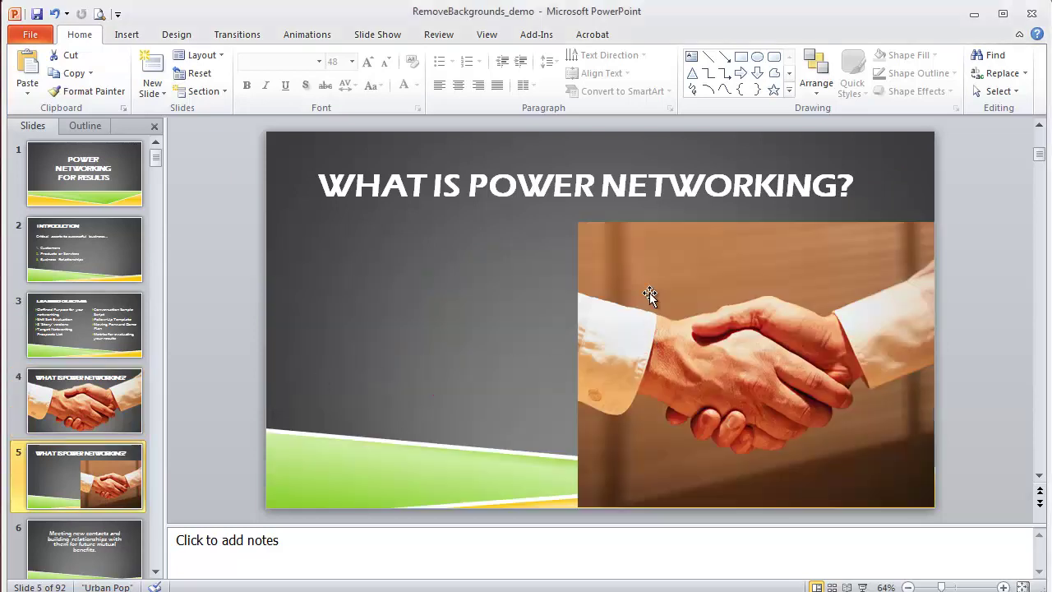
pyautogui.click(60, 405)
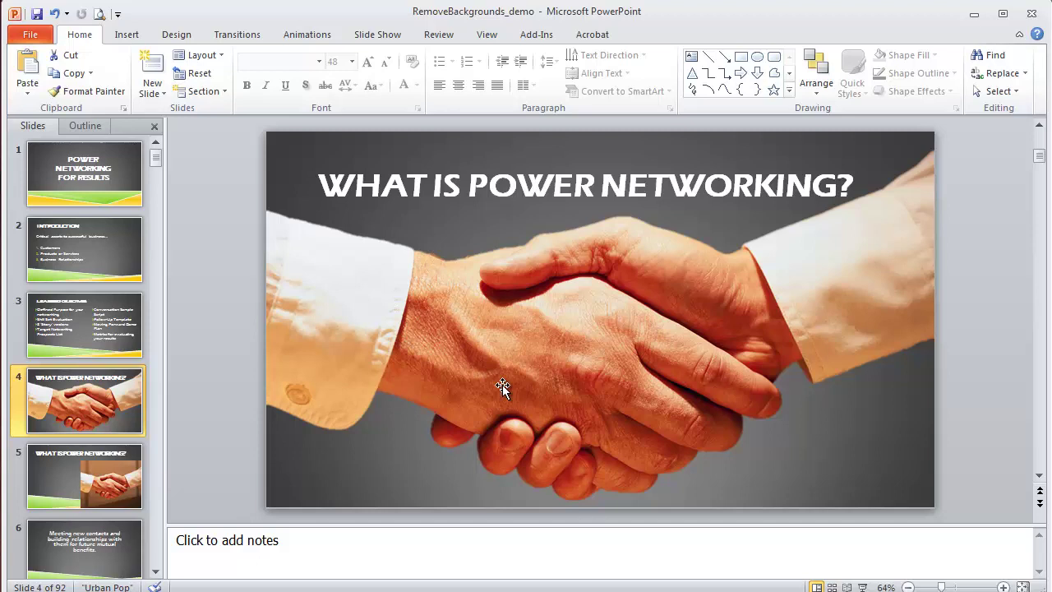
pyautogui.click(152, 491)
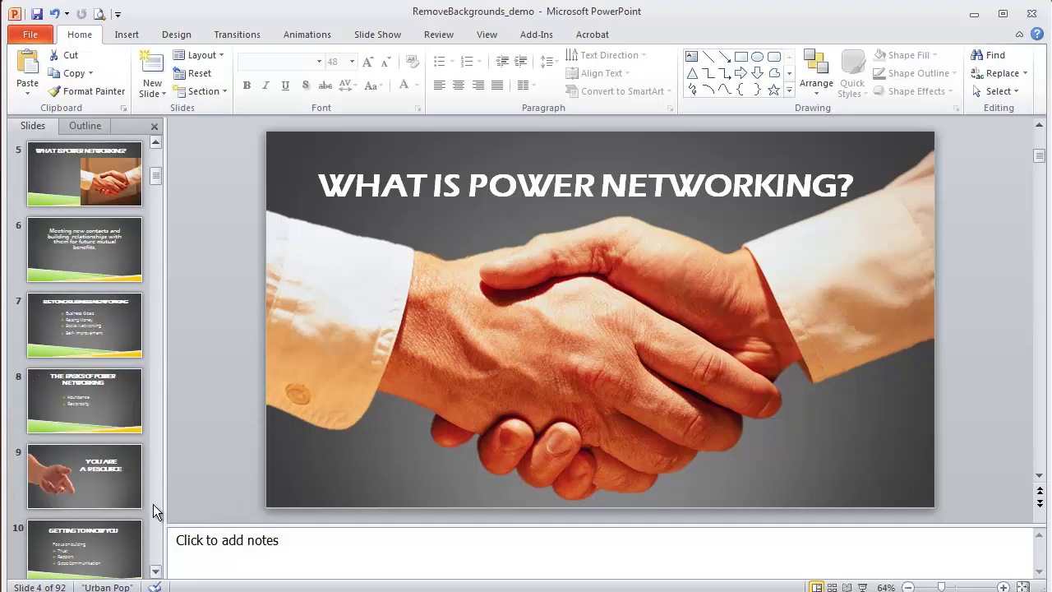
pyautogui.click(153, 506)
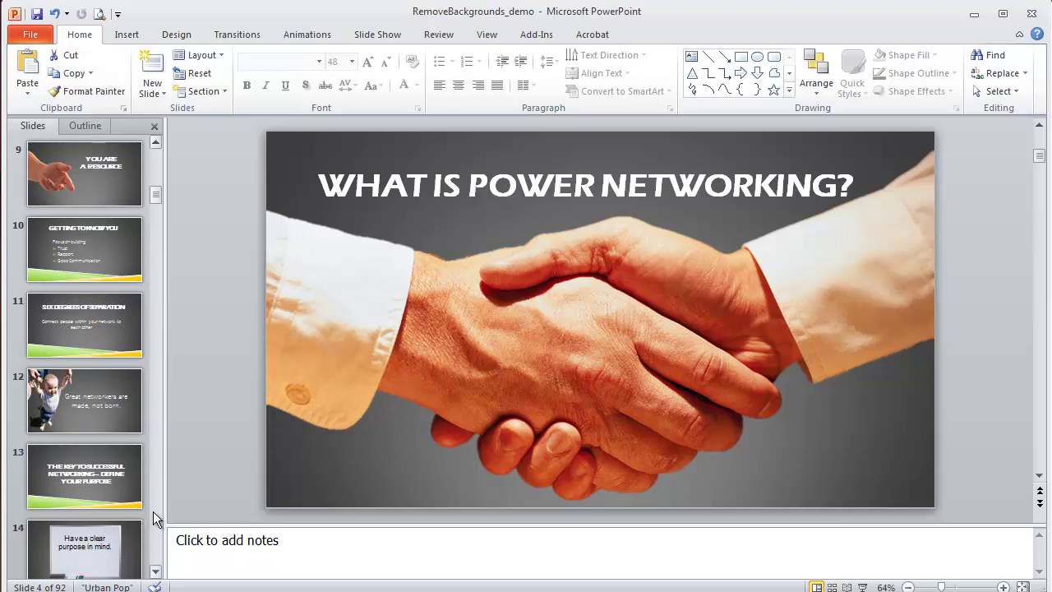
pyautogui.click(153, 511)
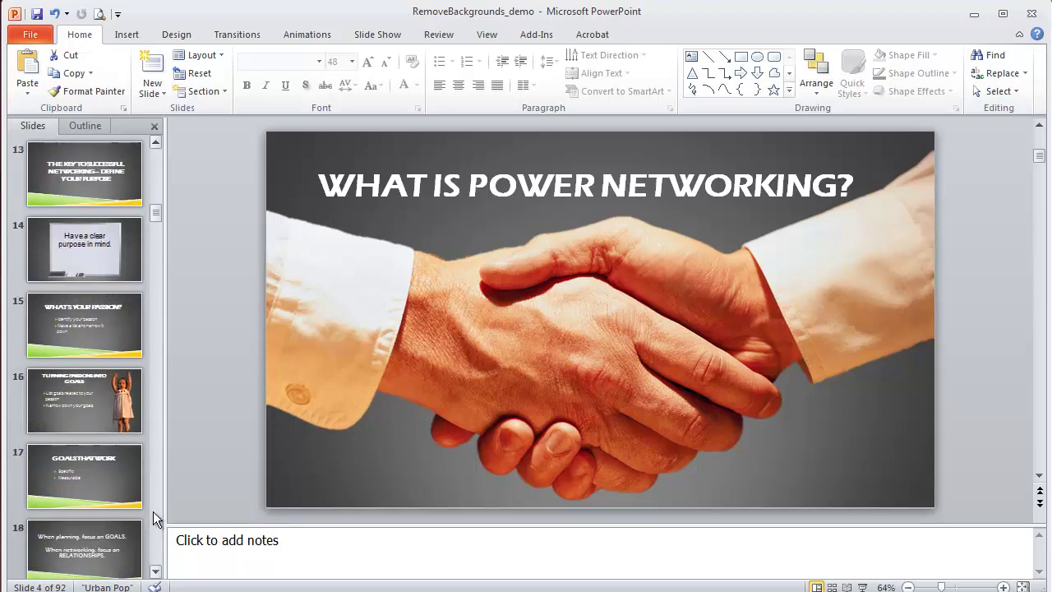
pyautogui.click(153, 512)
pyautogui.click(158, 515)
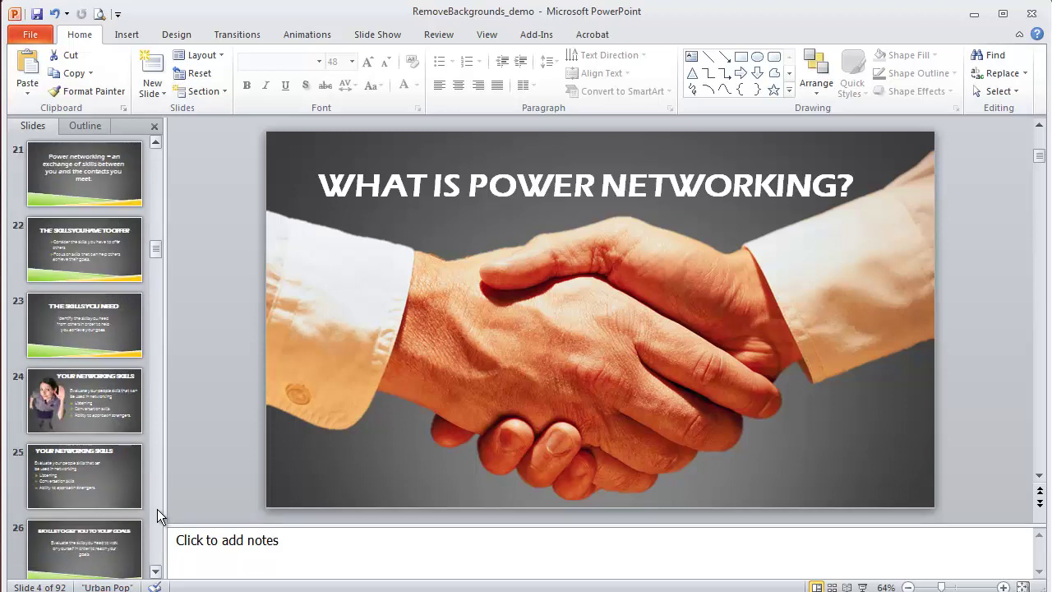
pyautogui.click(60, 403)
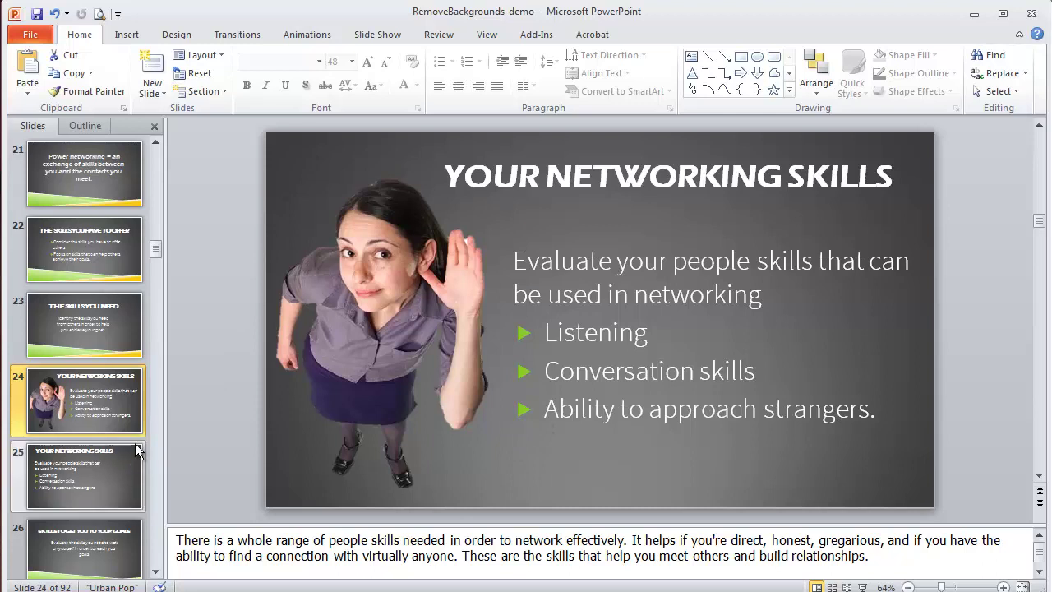
# Open slide 25 and search the clip art for photographs matching "listen", including Office.com content
pyautogui.click(100, 479)
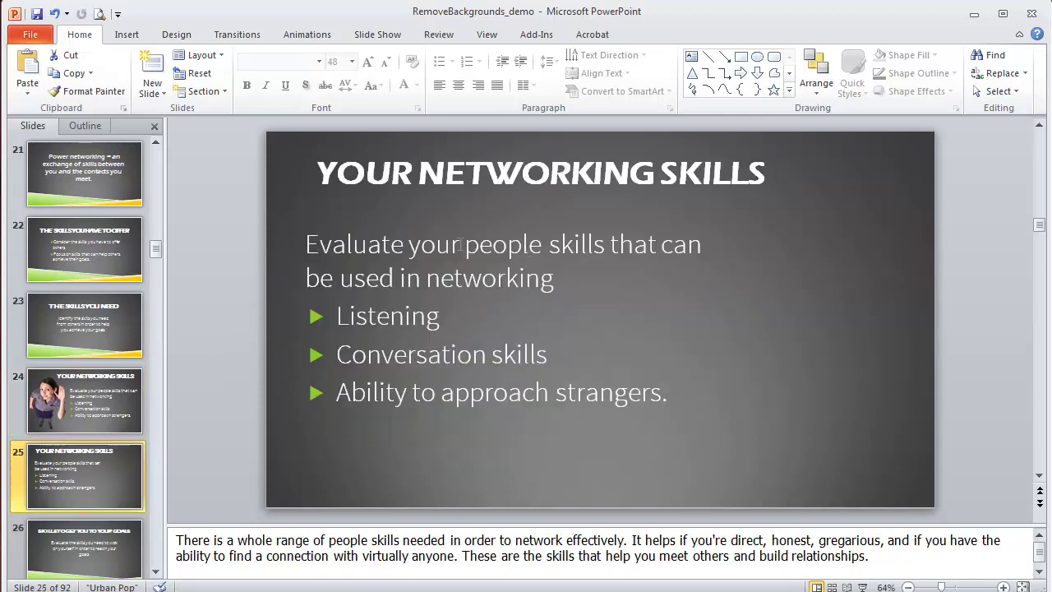
pyautogui.click(127, 38)
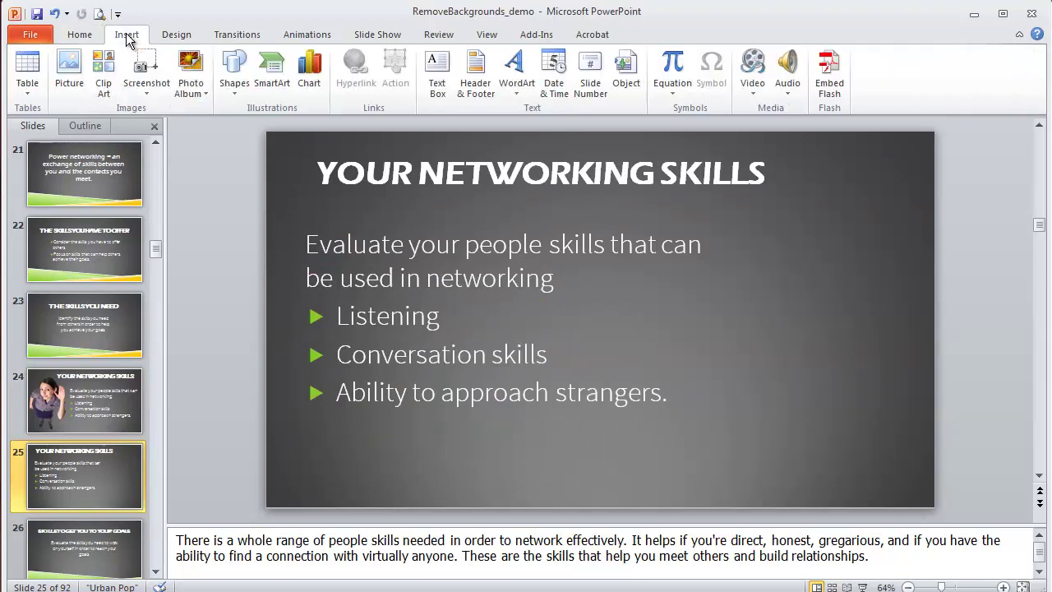
pyautogui.click(103, 81)
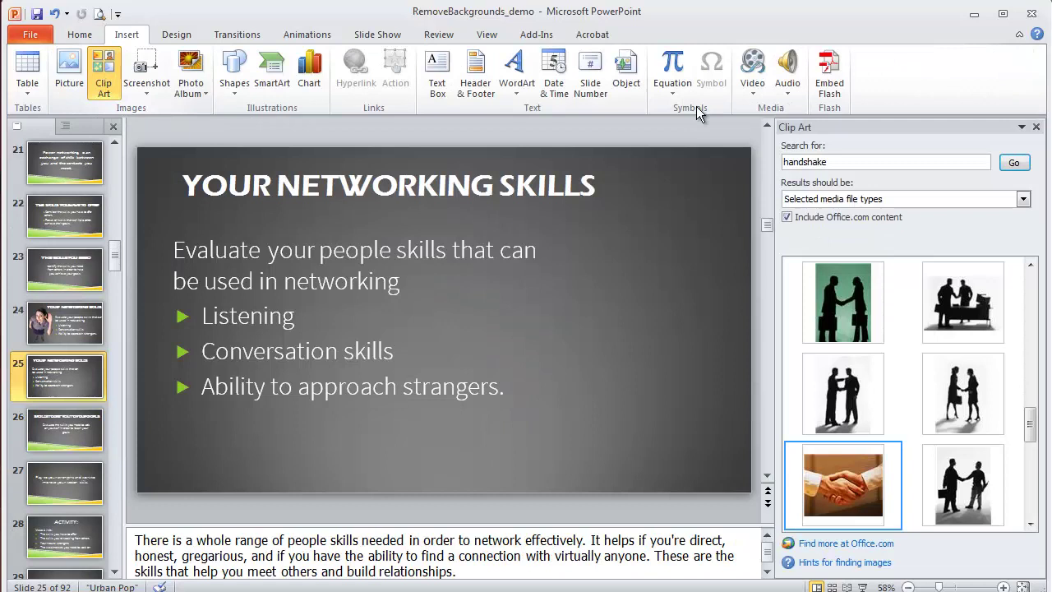
pyautogui.doubleClick(817, 163)
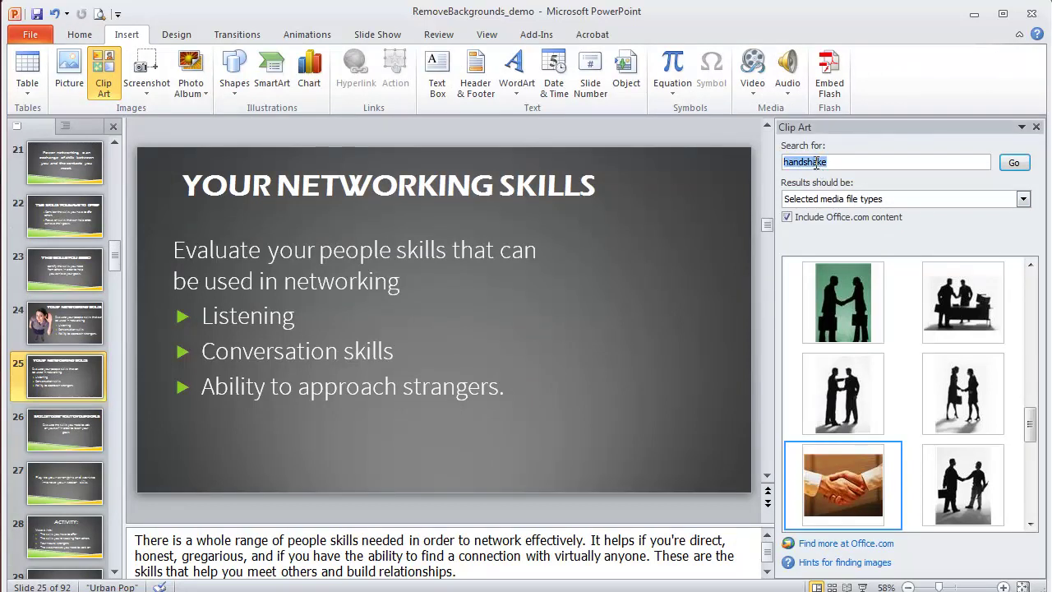
pyautogui.press('BackSpace')
pyautogui.click(1023, 200)
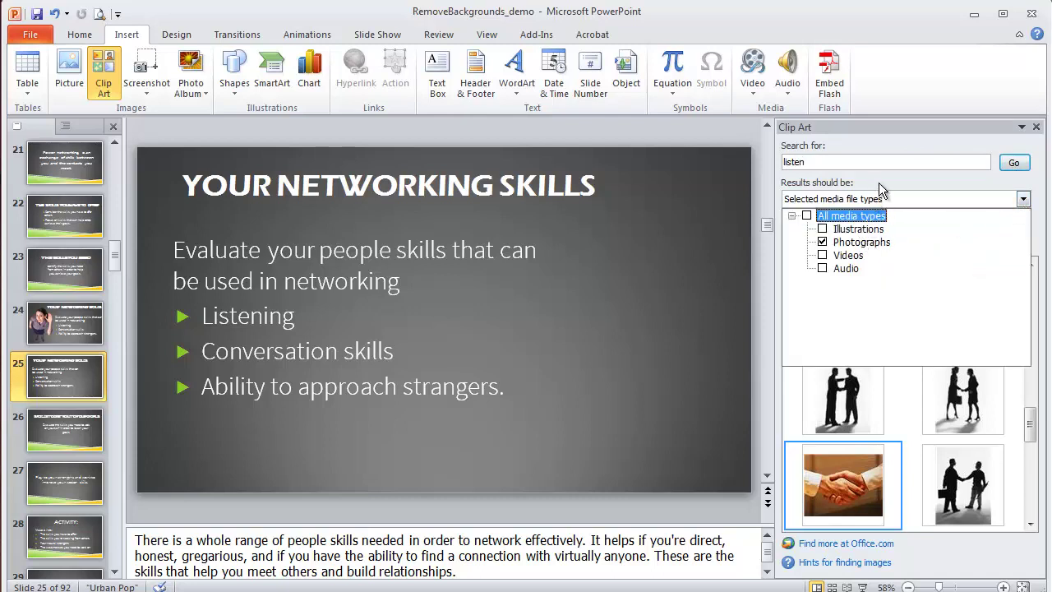
pyautogui.click(1015, 163)
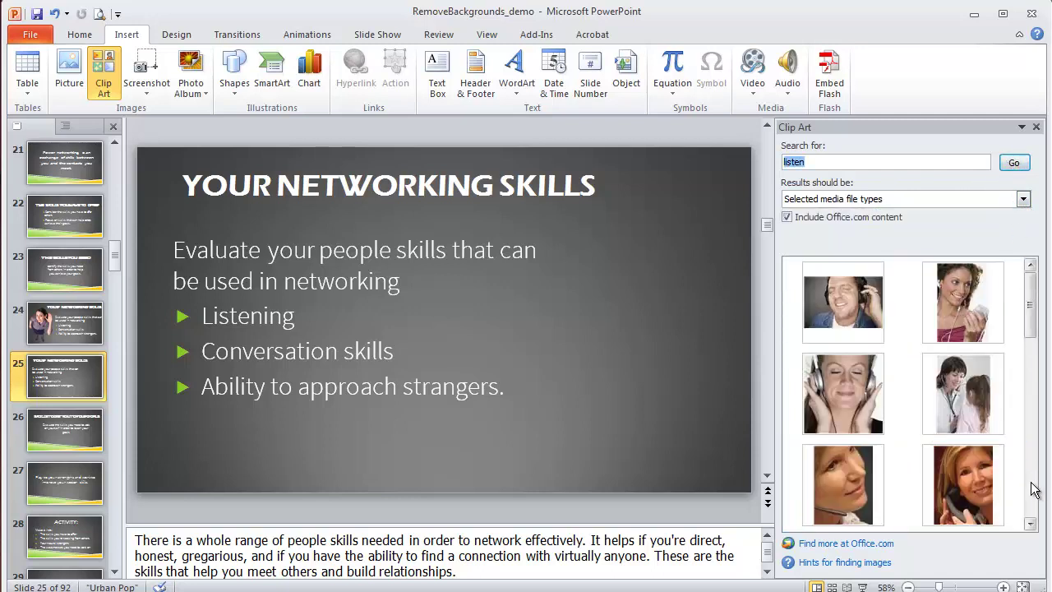
# Insert the photo of the woman cupping her ear on slide 25 and place it over the slide's right half
pyautogui.scroll(-3, 1034, 490)
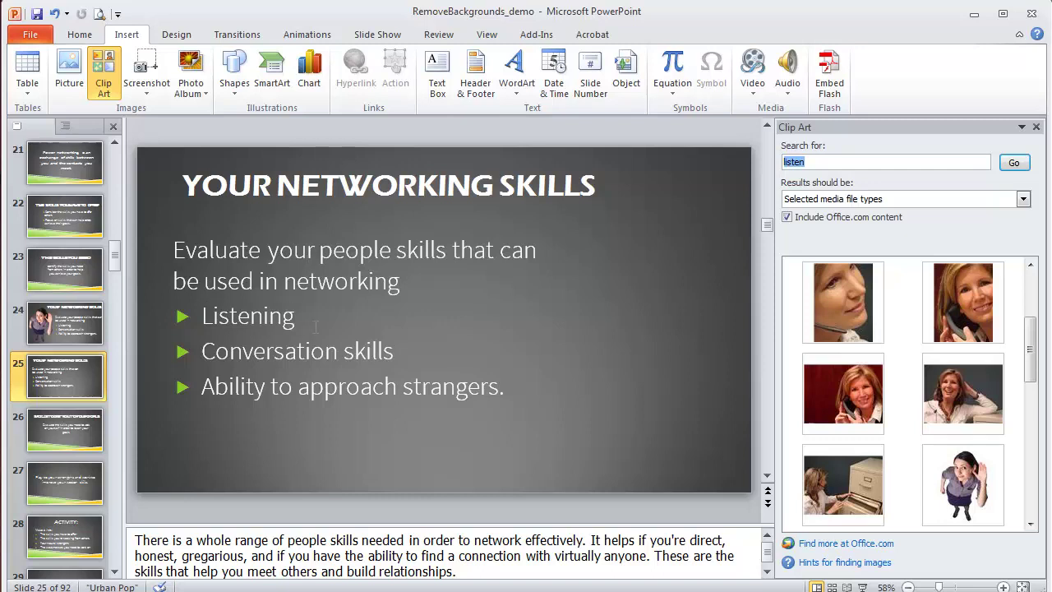
pyautogui.click(980, 481)
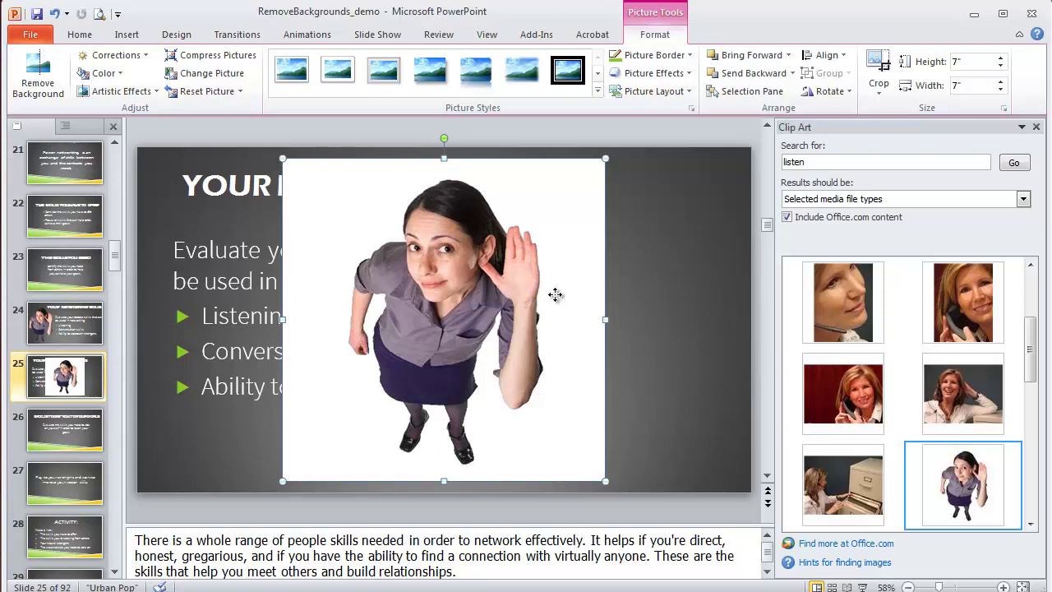
pyautogui.moveTo(555, 294); pyautogui.dragTo(555, 296)
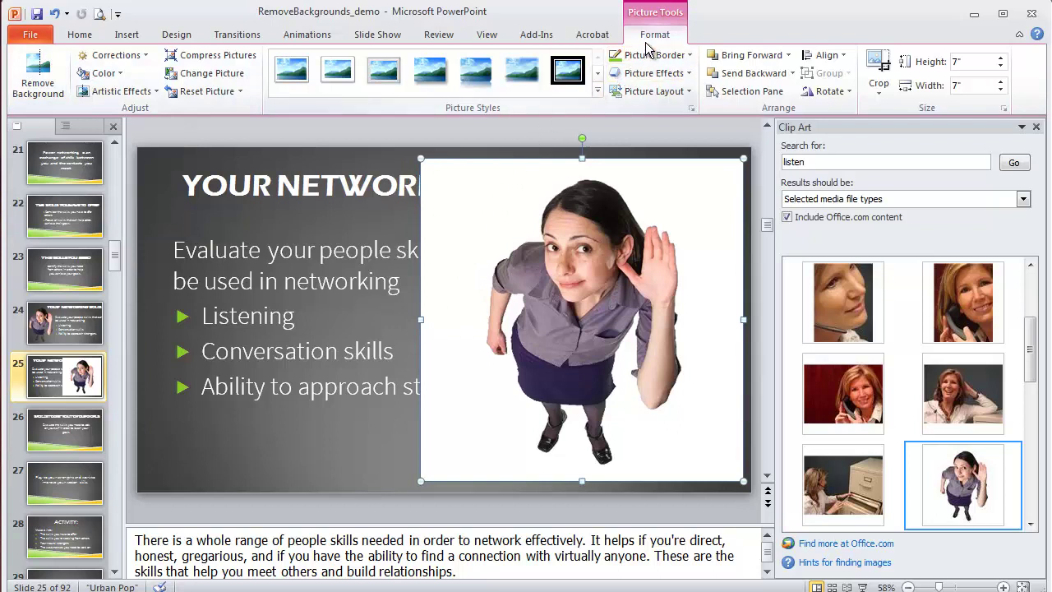
# Remove the woman photo's background, extending the selection area over her head and shoes, and shift the cut-out clear of the text
pyautogui.click(37, 90)
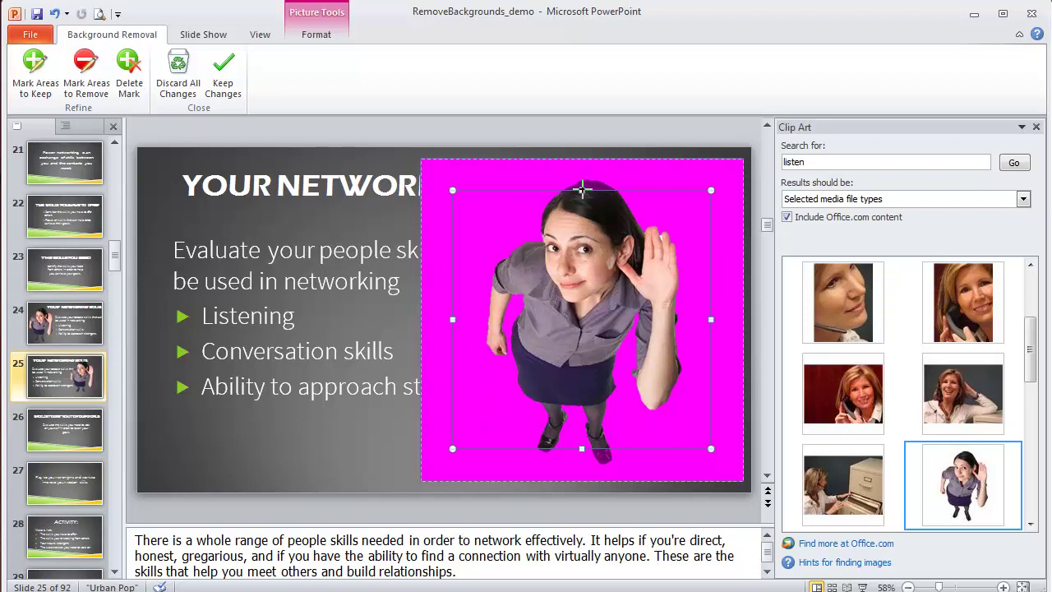
pyautogui.moveTo(582, 190); pyautogui.dragTo(582, 175)
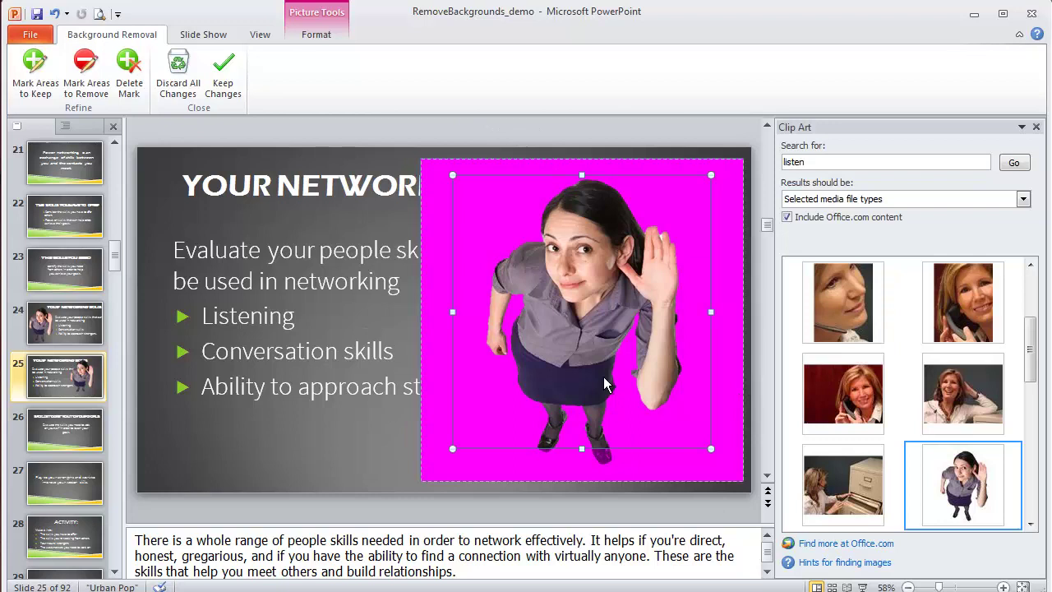
pyautogui.moveTo(582, 449); pyautogui.dragTo(581, 468)
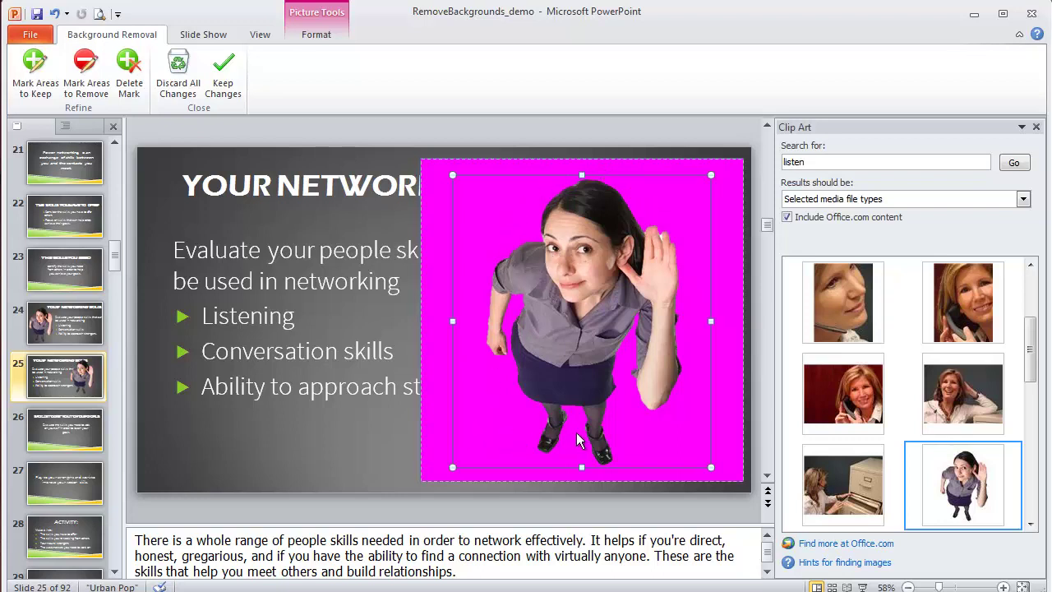
pyautogui.click(223, 95)
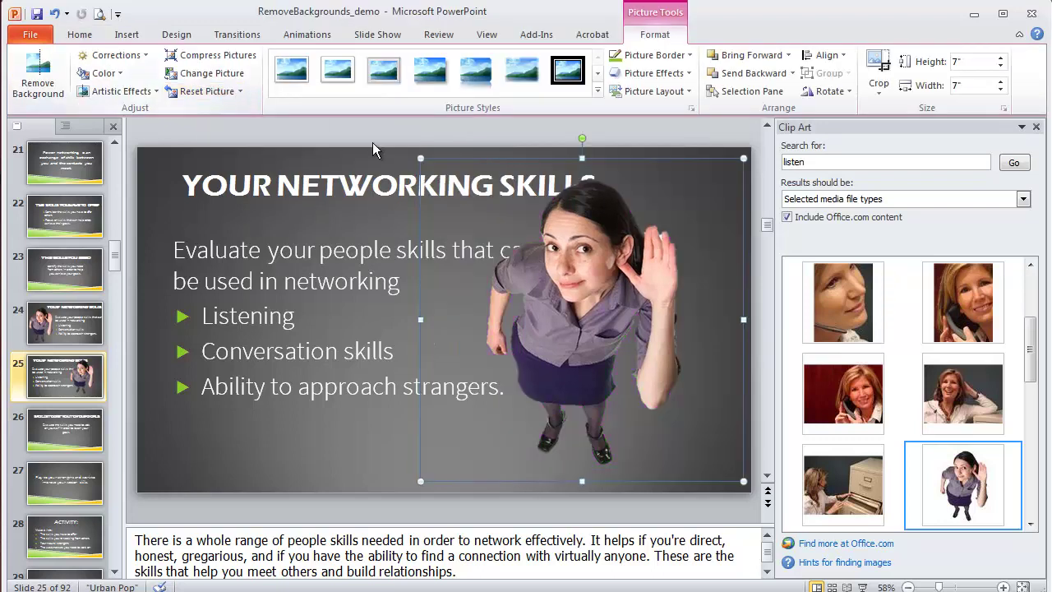
pyautogui.moveTo(623, 325); pyautogui.dragTo(635, 335)
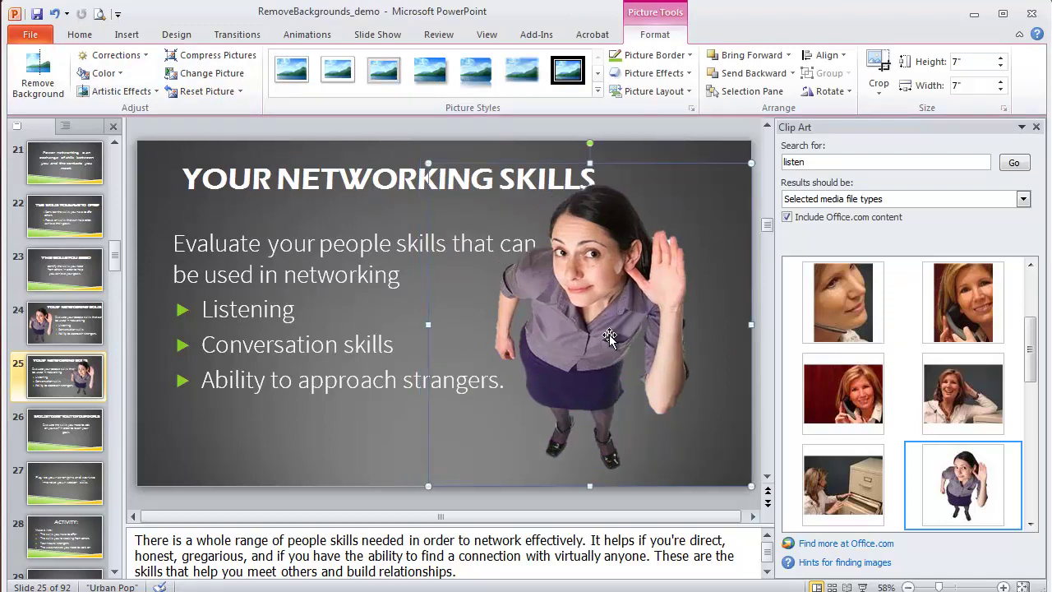
pyautogui.moveTo(622, 334); pyautogui.dragTo(647, 335)
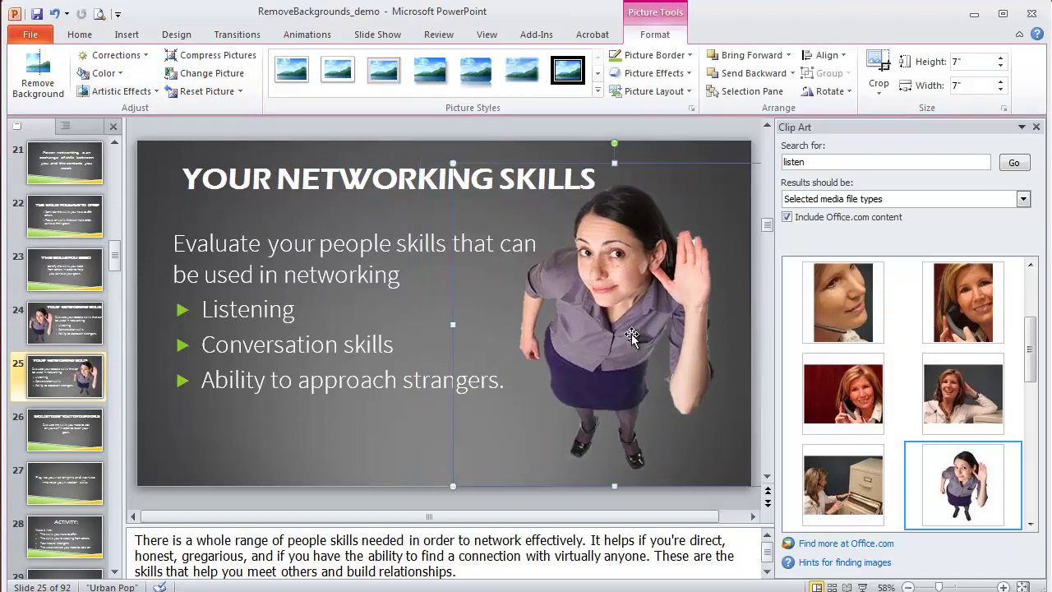
# Delete the cut-out picture of the woman from slide 25
pyautogui.click(278, 276)
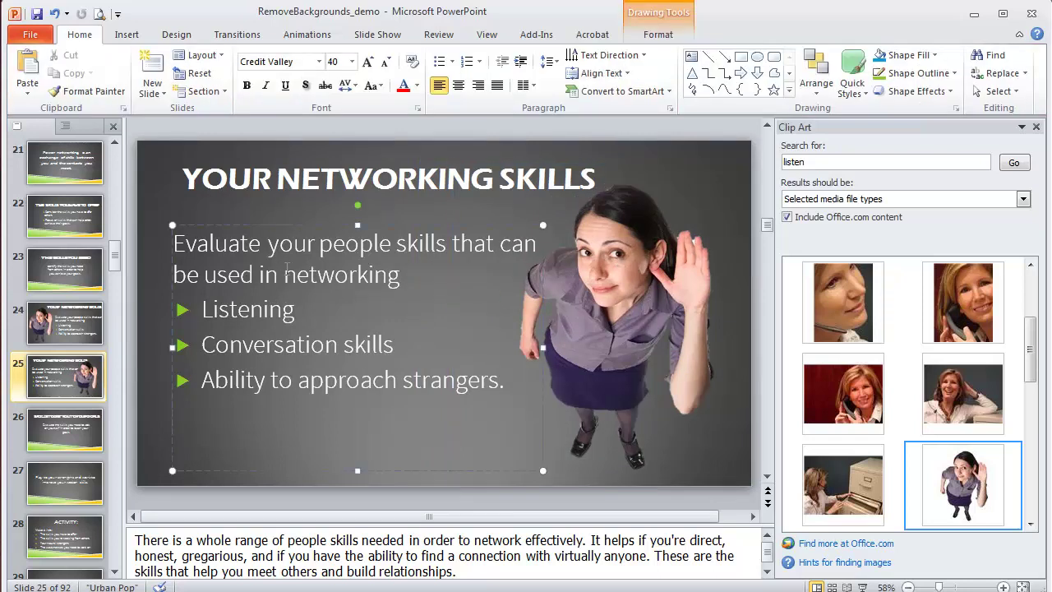
pyautogui.click(620, 284)
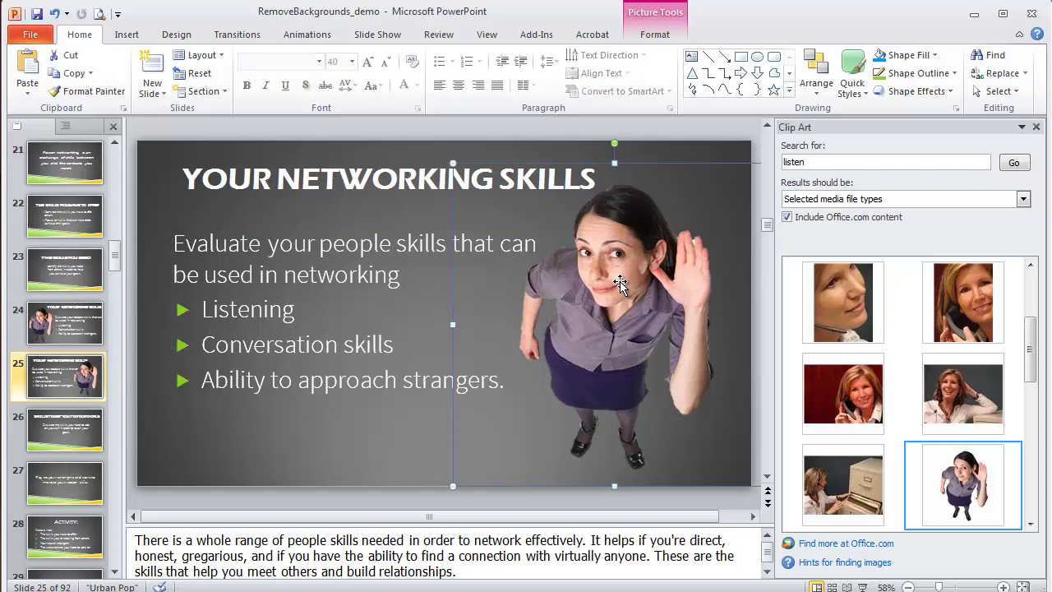
pyautogui.press('Delete')
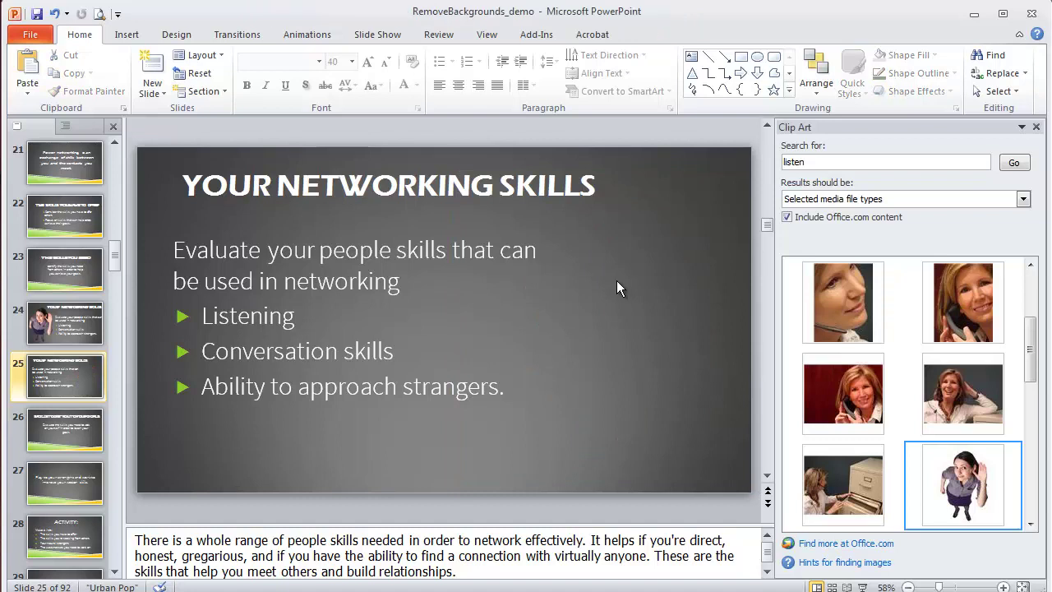
# Insert the clip art photo of the two black-and-white dogs on slide 25 and place it over the slide's right half
pyautogui.click(1030, 294)
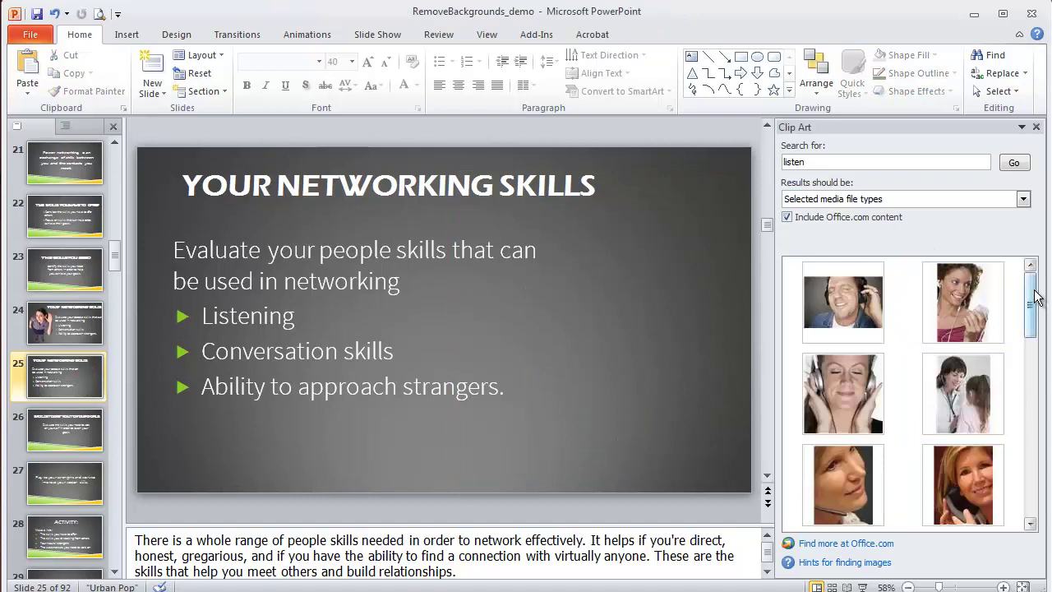
pyautogui.click(1035, 452)
pyautogui.click(1033, 479)
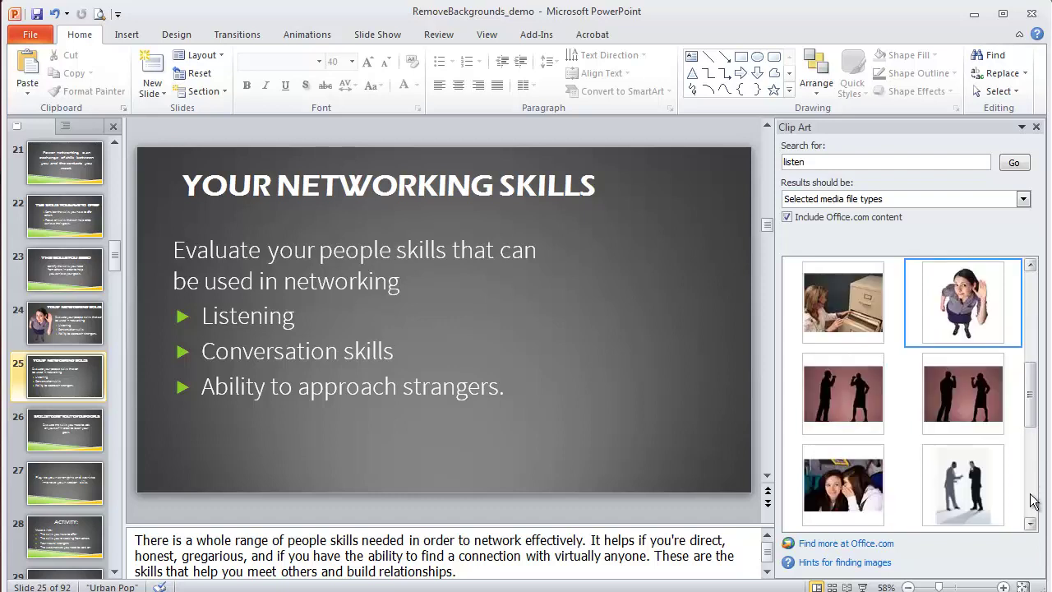
pyautogui.click(1034, 499)
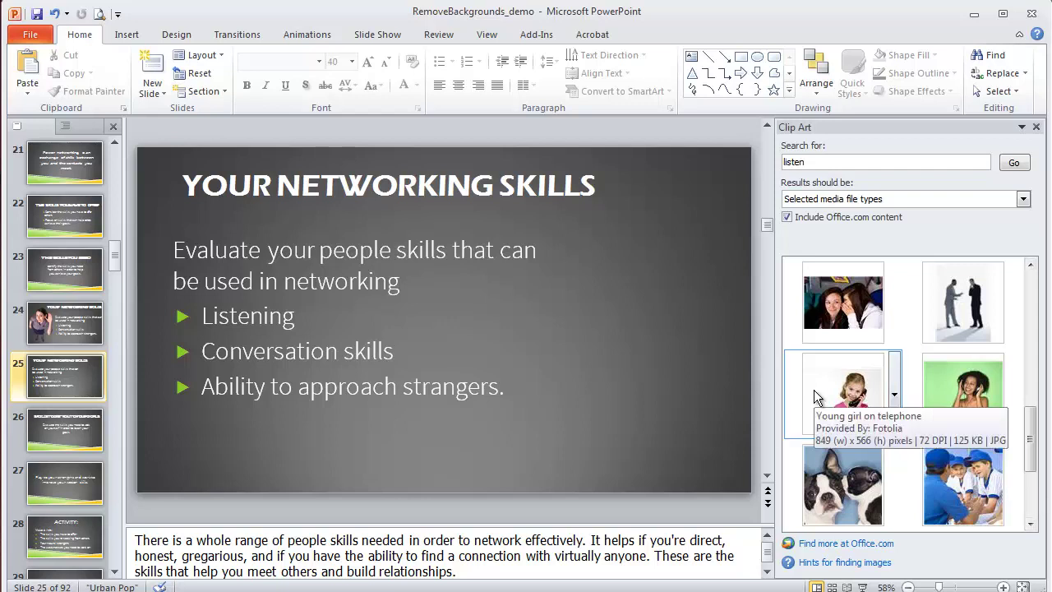
pyautogui.click(834, 497)
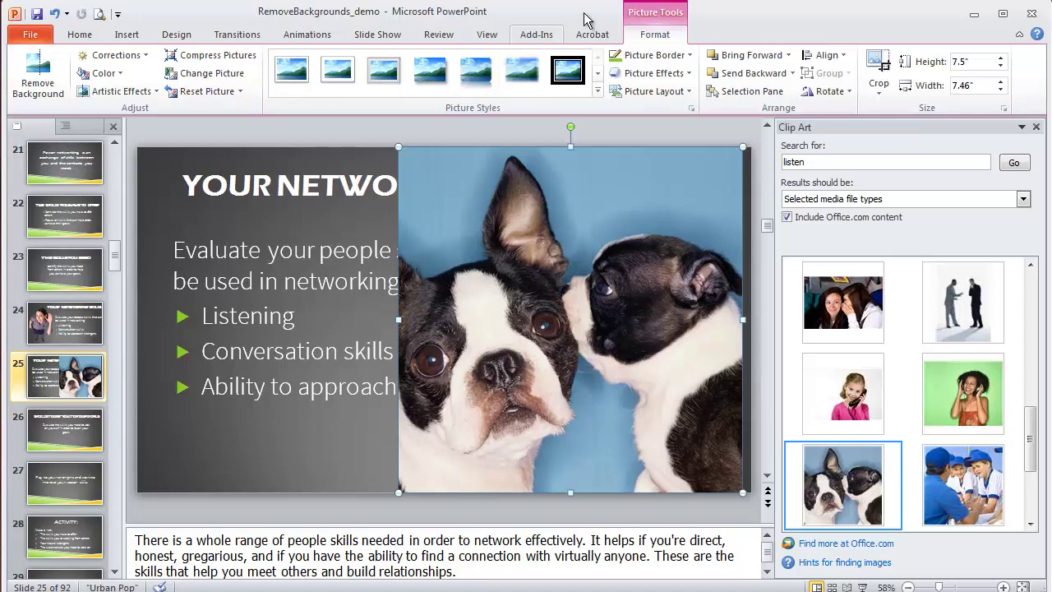
# Start Remove Background on the dog photo and enlarge the selection area to the picture's edges so both dogs are included
pyautogui.click(38, 86)
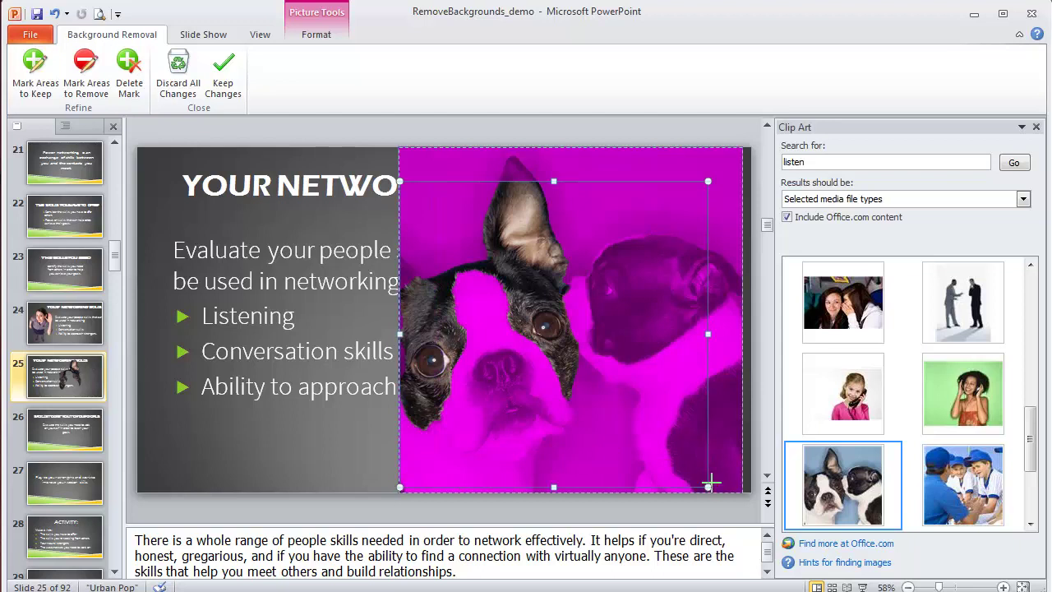
pyautogui.moveTo(739, 490); pyautogui.dragTo(740, 492)
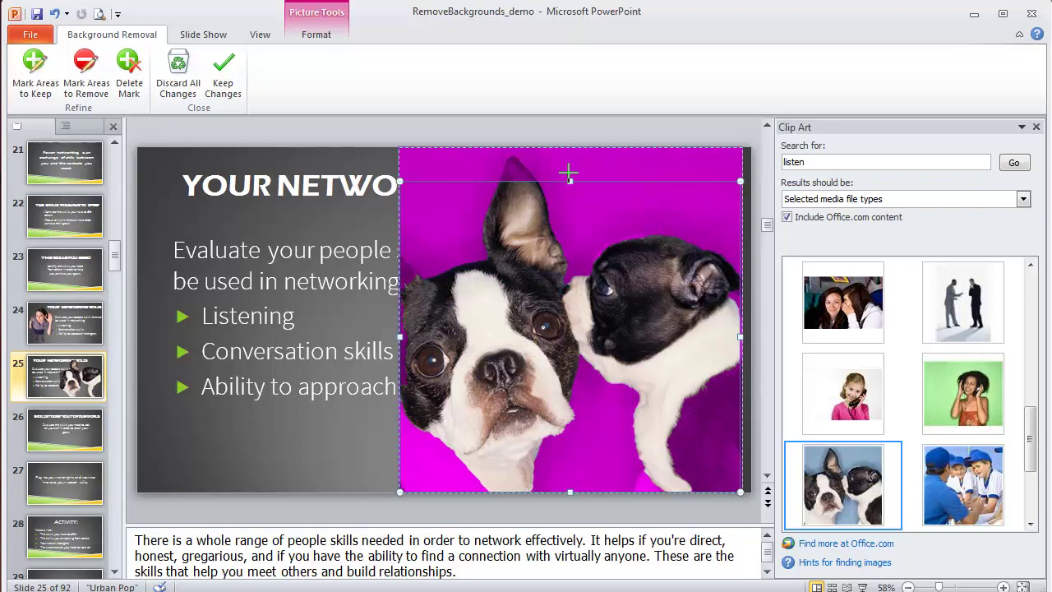
pyautogui.moveTo(566, 162); pyautogui.dragTo(568, 156)
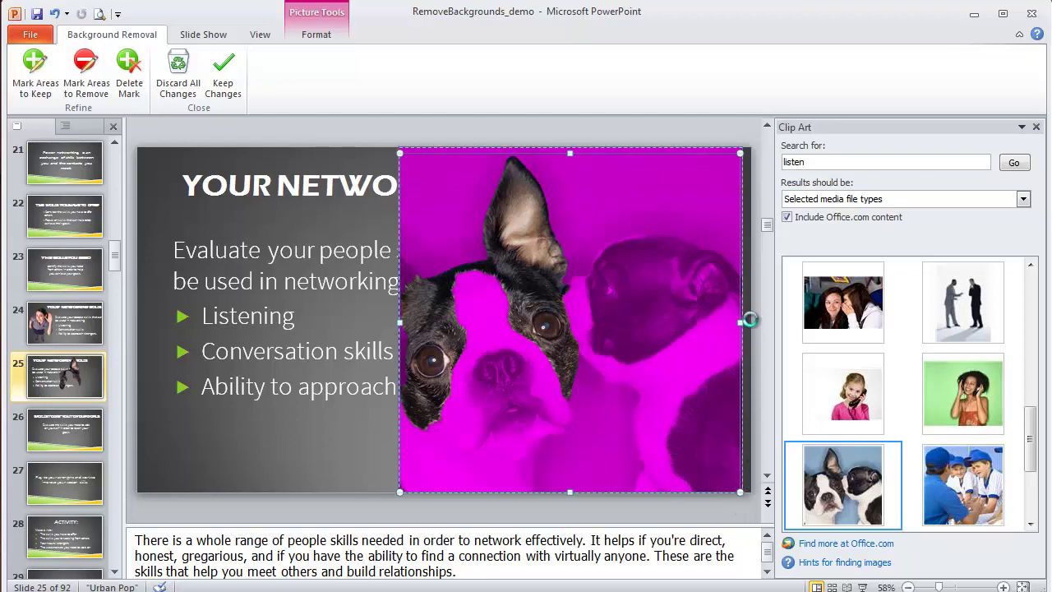
pyautogui.moveTo(744, 319); pyautogui.dragTo(743, 323)
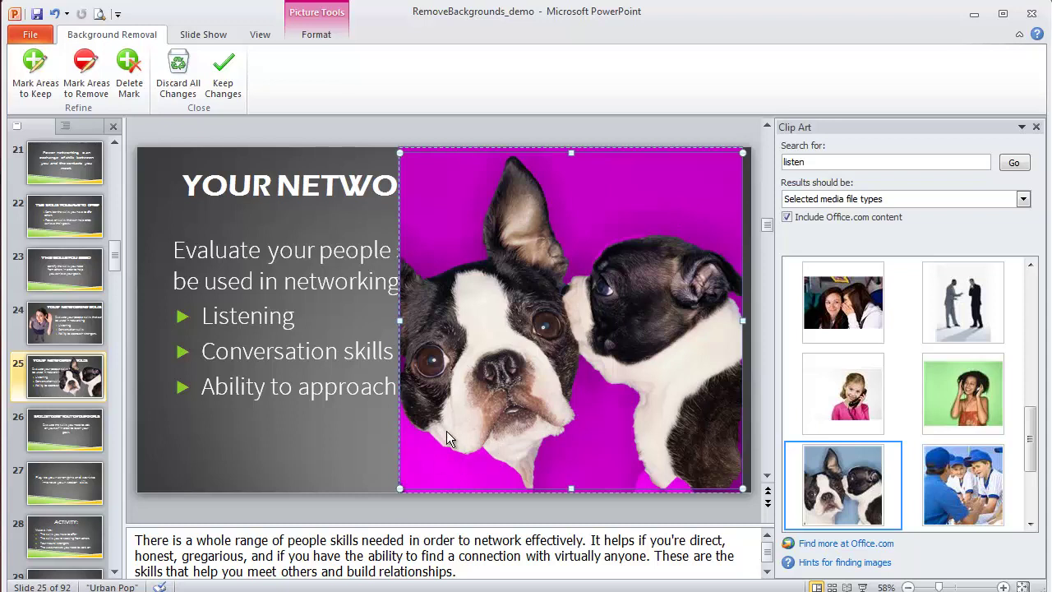
pyautogui.click(48, 93)
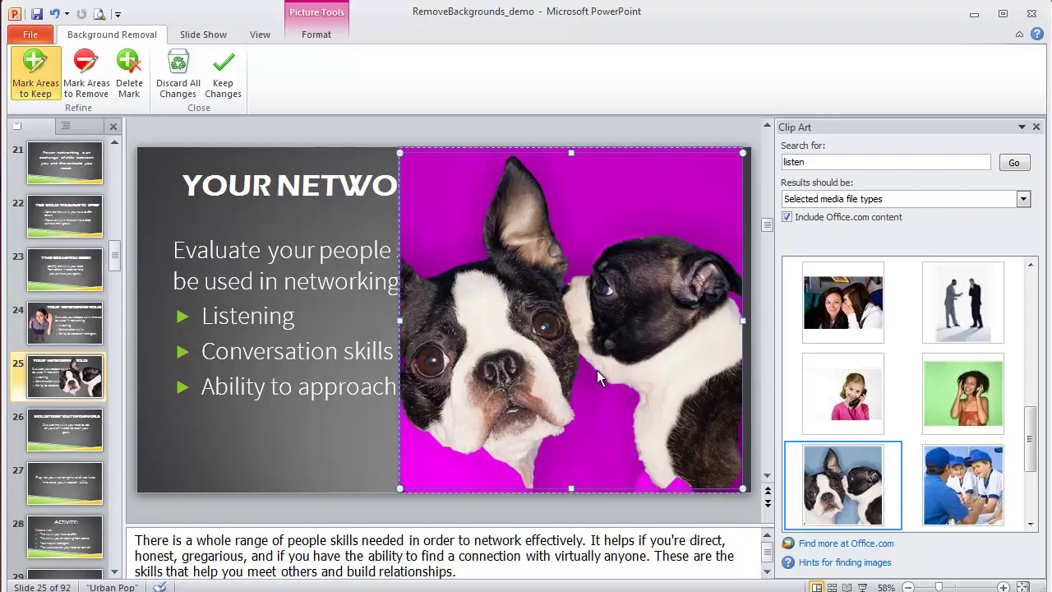
pyautogui.moveTo(580, 361); pyautogui.dragTo(608, 378)
pyautogui.click(573, 383)
pyautogui.click(573, 406)
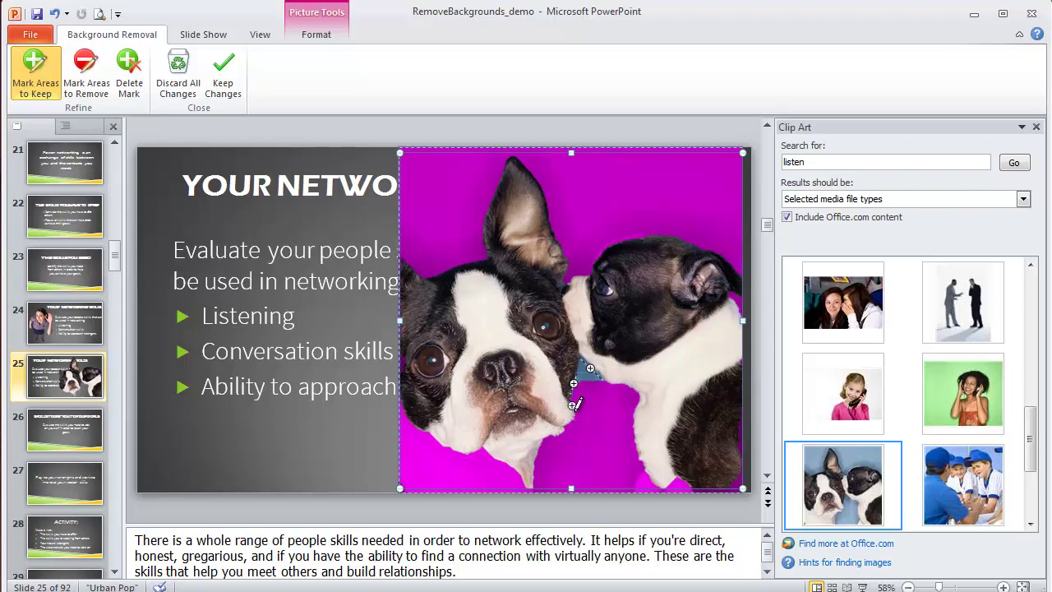
pyautogui.click(619, 385)
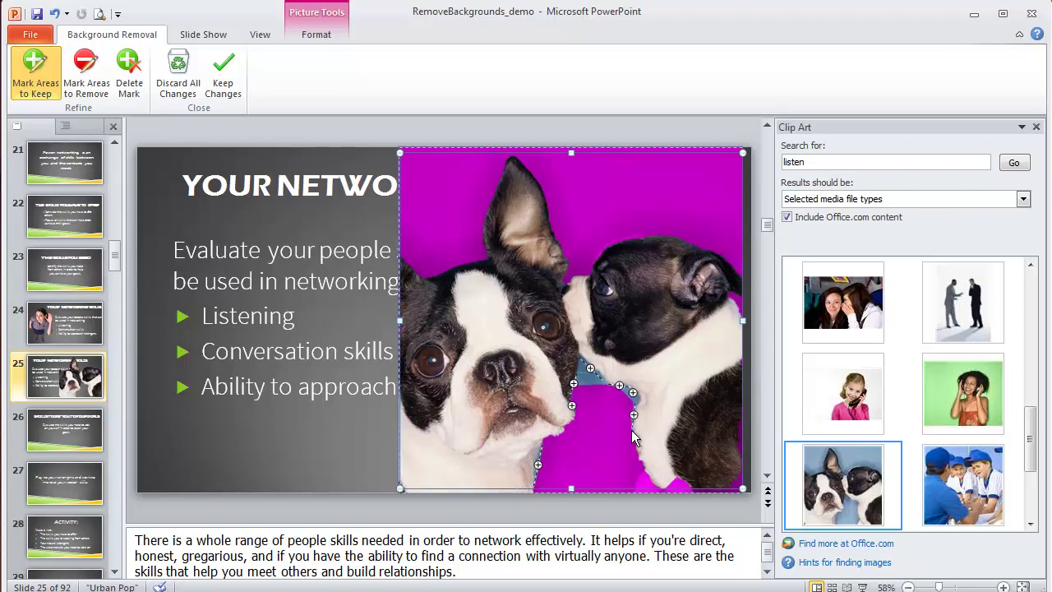
pyautogui.moveTo(634, 438); pyautogui.dragTo(645, 475)
pyautogui.click(642, 465)
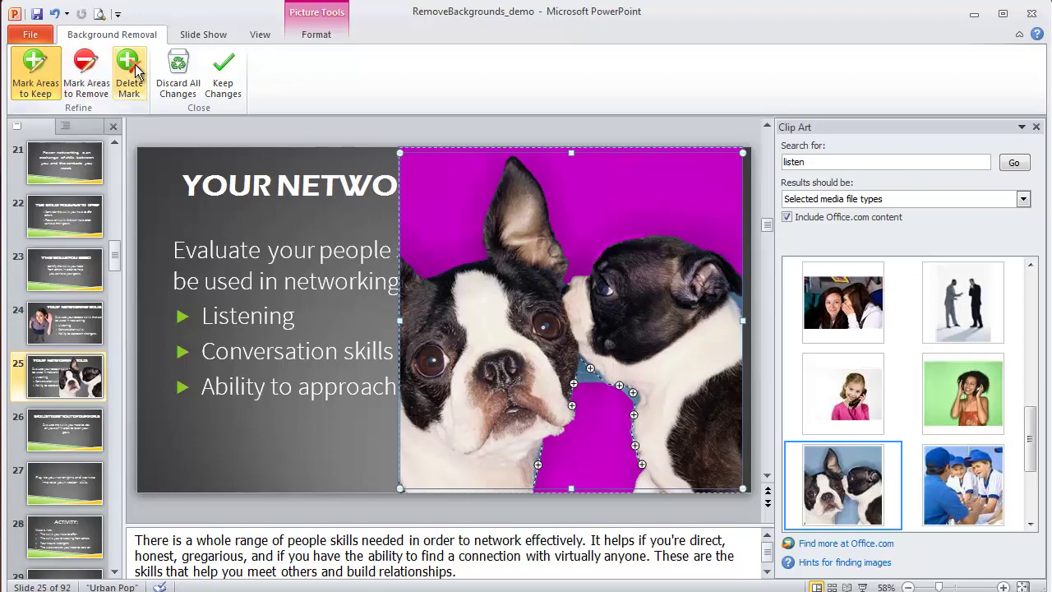
pyautogui.click(176, 90)
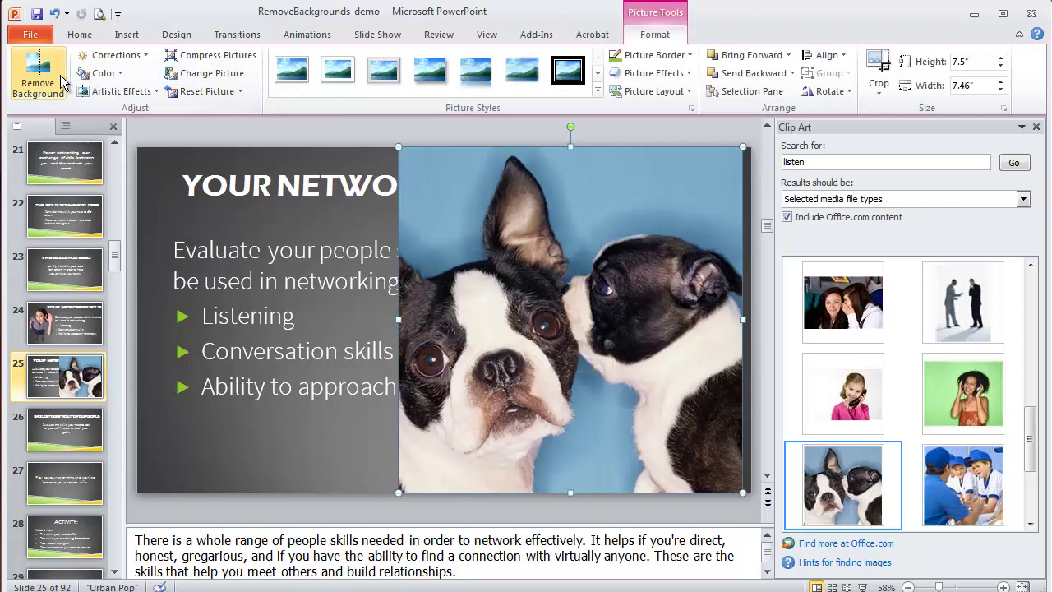
# Restart Remove Background on the dog photo and enlarge the selection area to all four edges of the picture
pyautogui.click(30, 80)
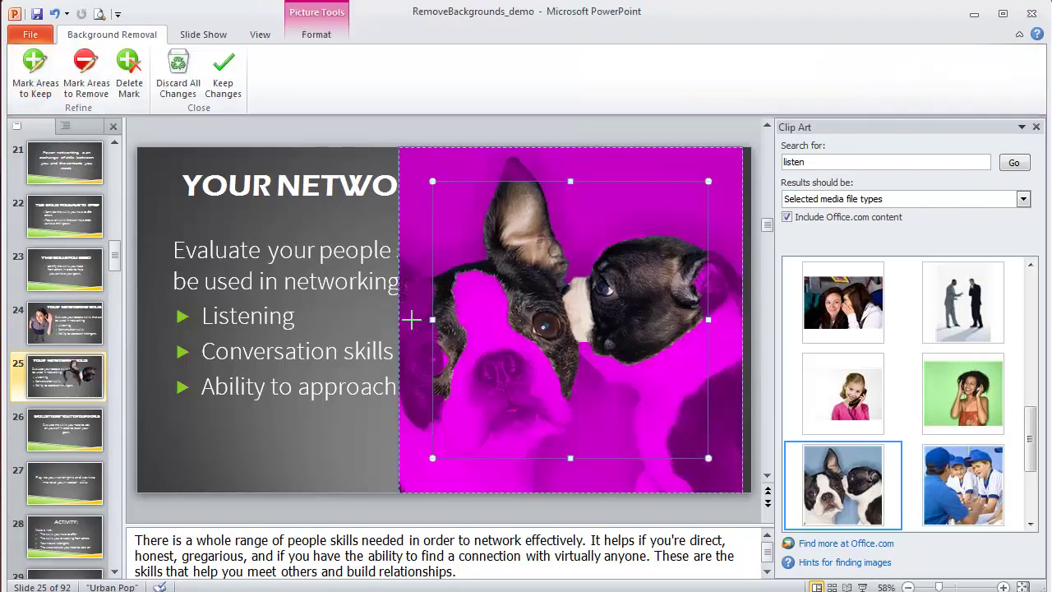
pyautogui.moveTo(403, 321); pyautogui.dragTo(398, 320)
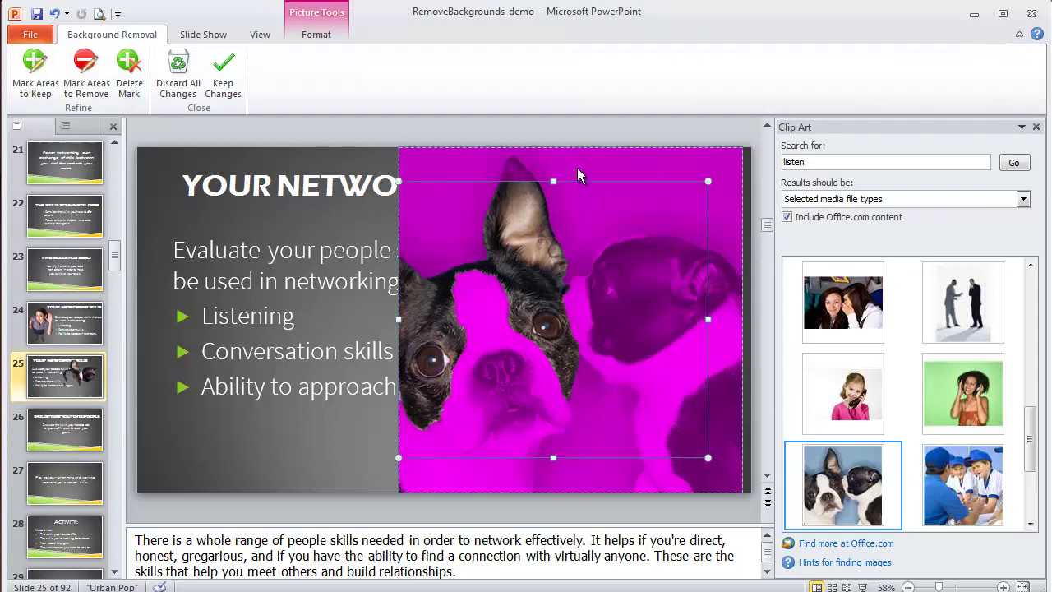
pyautogui.moveTo(554, 181); pyautogui.dragTo(551, 147)
pyautogui.moveTo(709, 301); pyautogui.dragTo(738, 301)
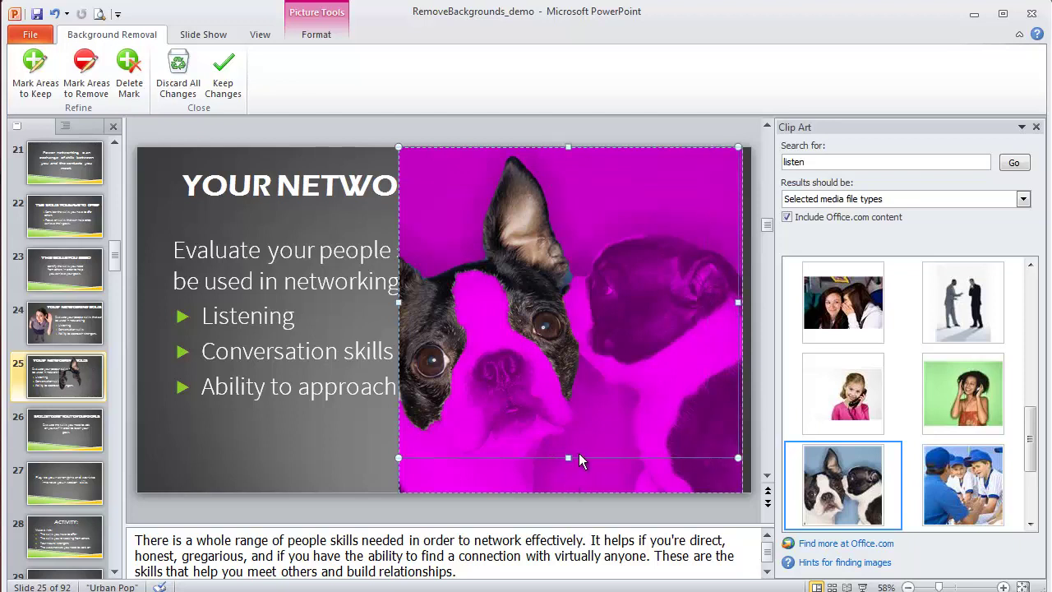
pyautogui.moveTo(569, 454); pyautogui.dragTo(571, 493)
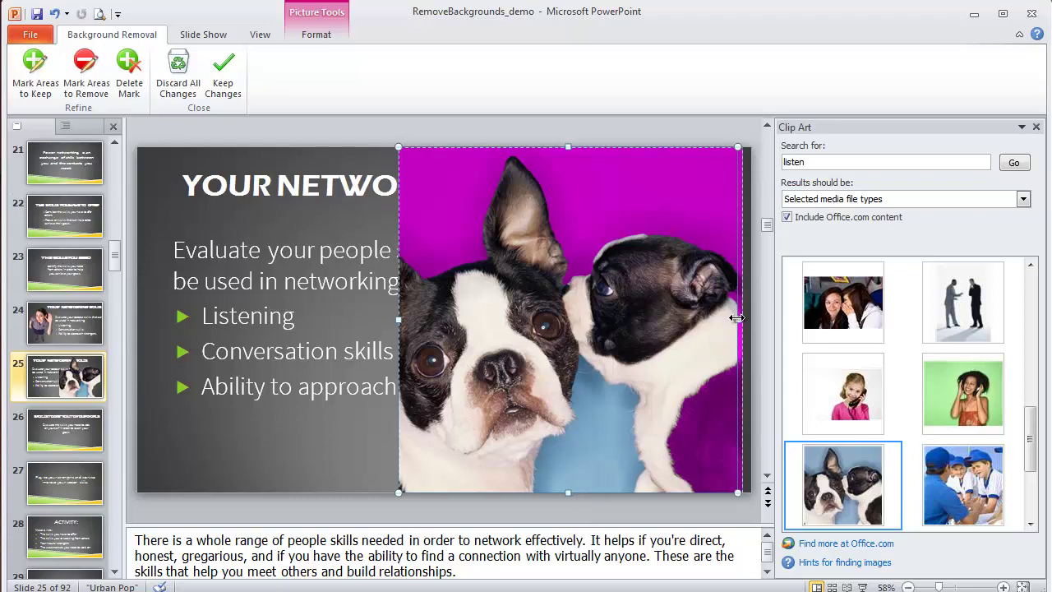
pyautogui.moveTo(737, 318); pyautogui.dragTo(742, 318)
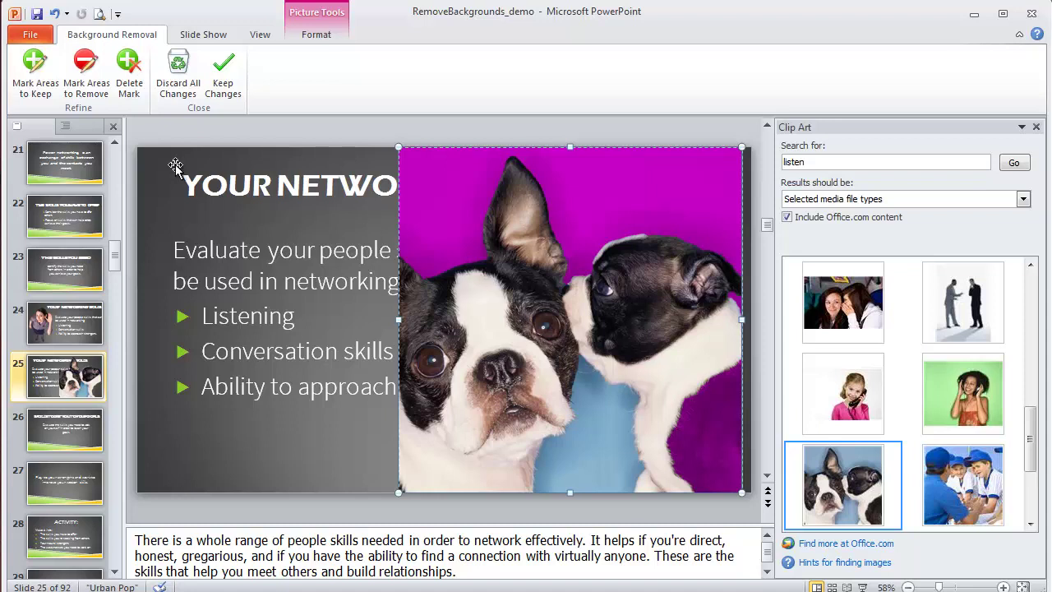
# Mark the blue background between the two dogs as an area to remove
pyautogui.click(104, 99)
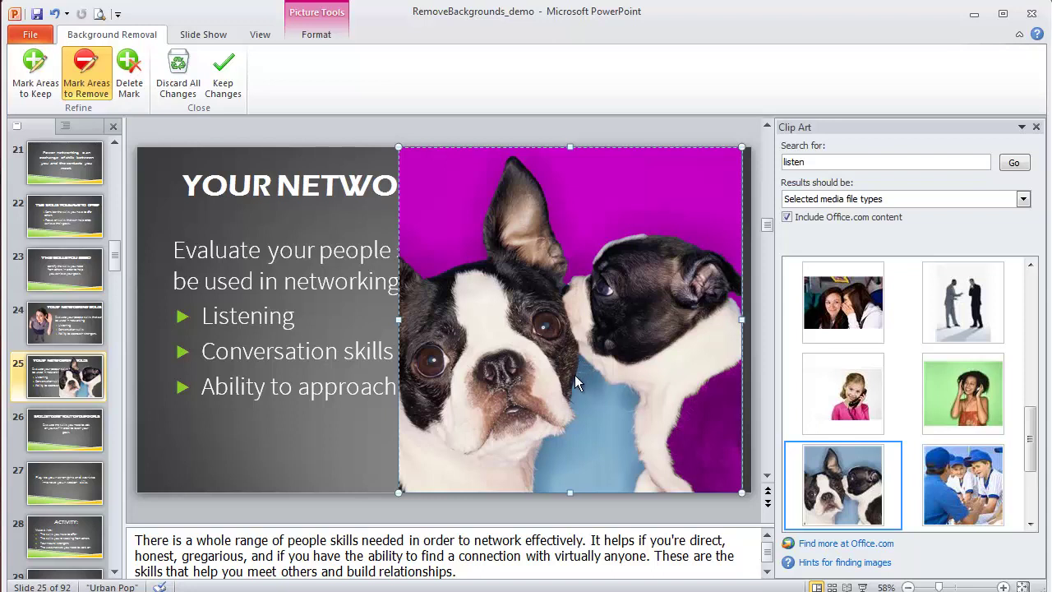
pyautogui.moveTo(572, 393); pyautogui.dragTo(577, 360)
pyautogui.click(610, 383)
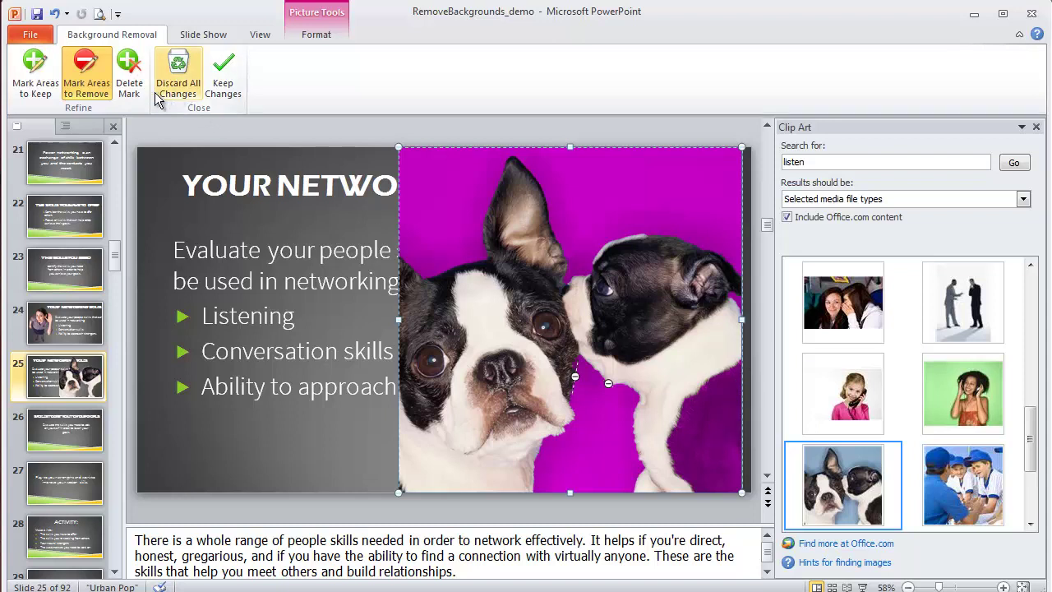
# Mark the dark fur on the smaller dog's back as an area to keep and apply the background removal
pyautogui.click(35, 92)
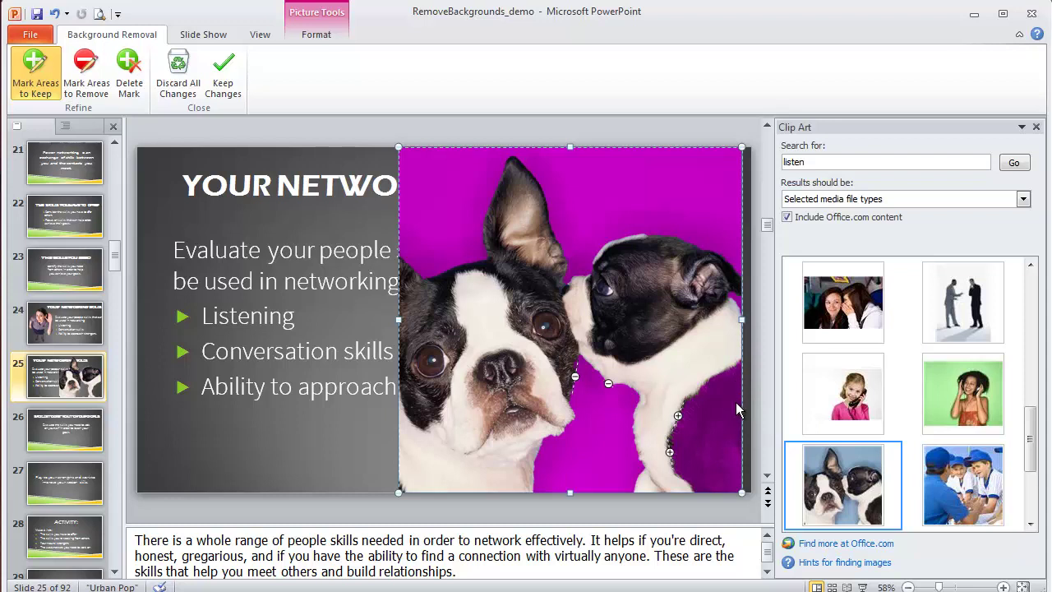
pyautogui.moveTo(740, 448); pyautogui.dragTo(742, 483)
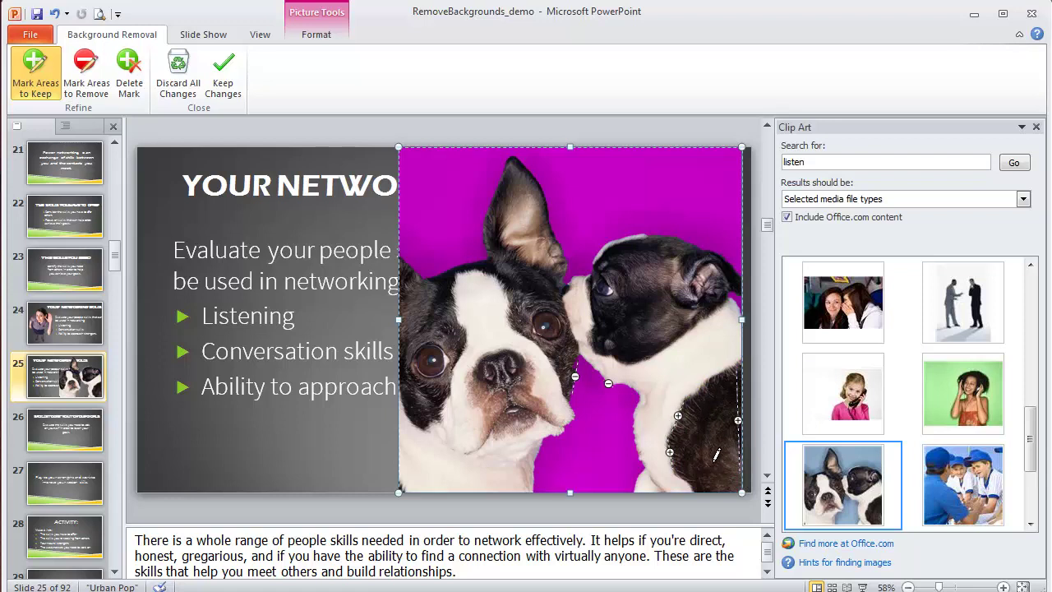
pyautogui.click(223, 89)
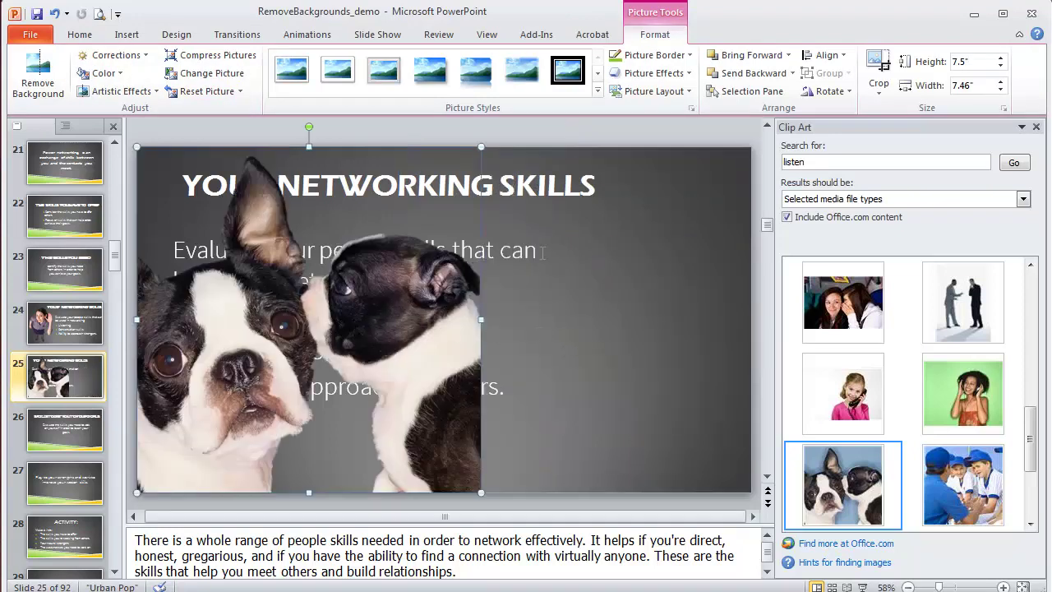
# Move the cut-out picture of the dogs onto the right half of slide 25
pyautogui.click(537, 256)
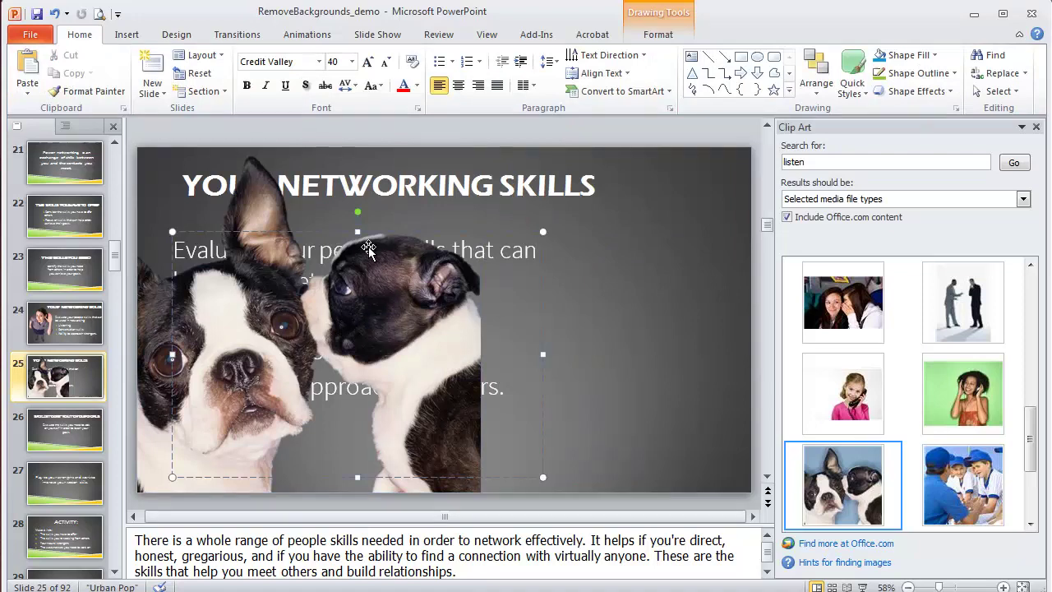
pyautogui.doubleClick(348, 233)
pyautogui.moveTo(349, 233); pyautogui.dragTo(607, 225)
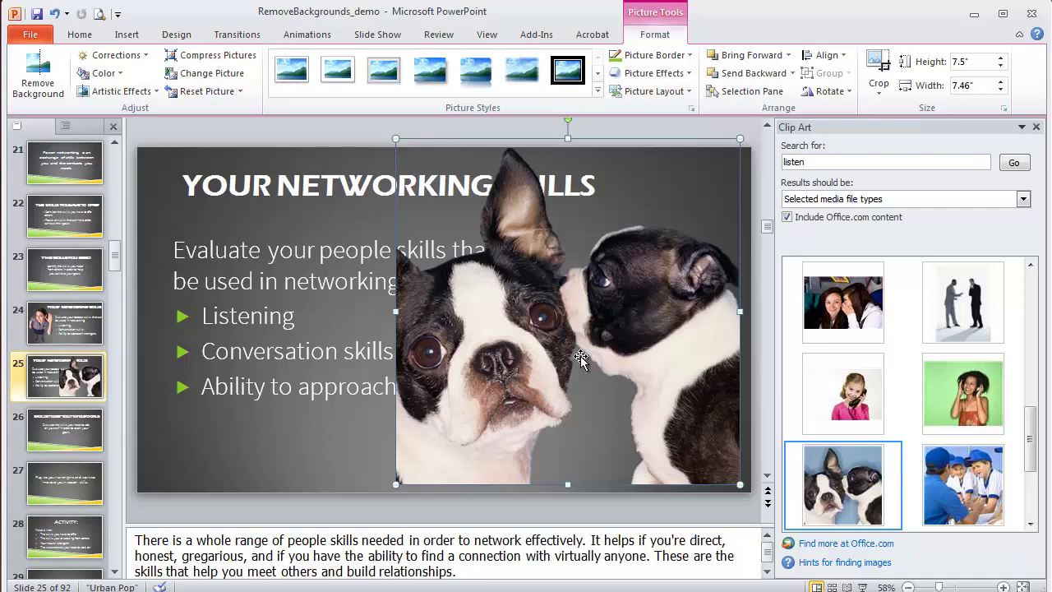
# Replace the dog cut-out with the clip art photo of the girl on the phone, set flush with the slide's right edge
pyautogui.press('Delete')
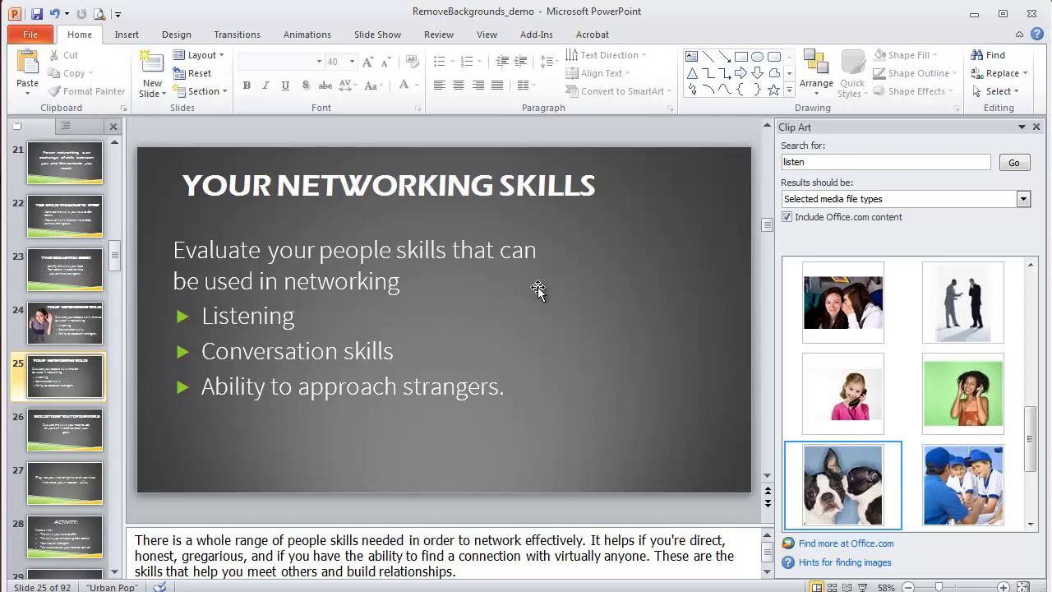
pyautogui.click(855, 405)
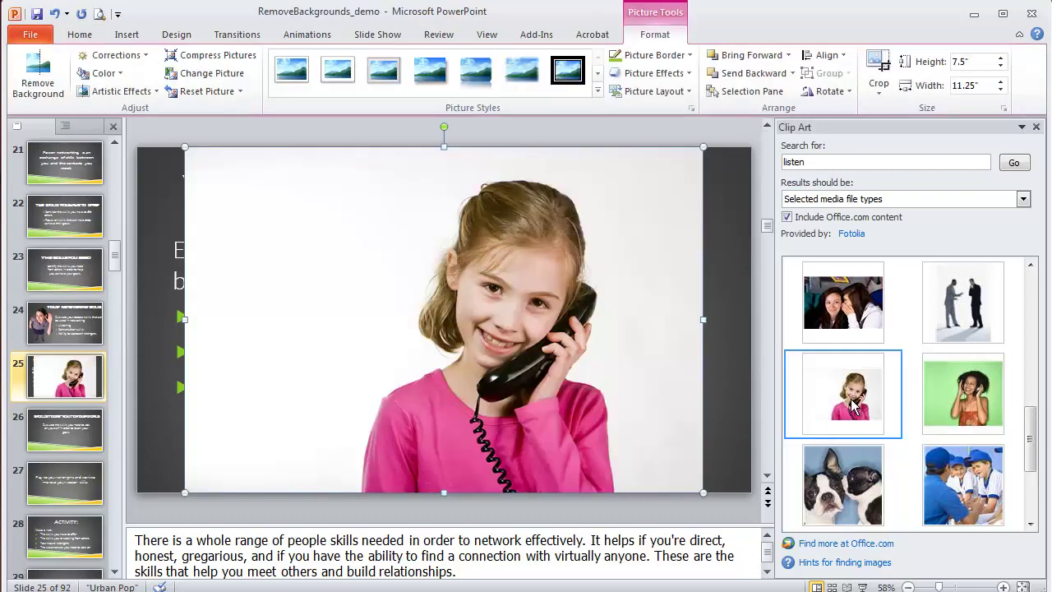
pyautogui.moveTo(495, 337); pyautogui.dragTo(529, 337)
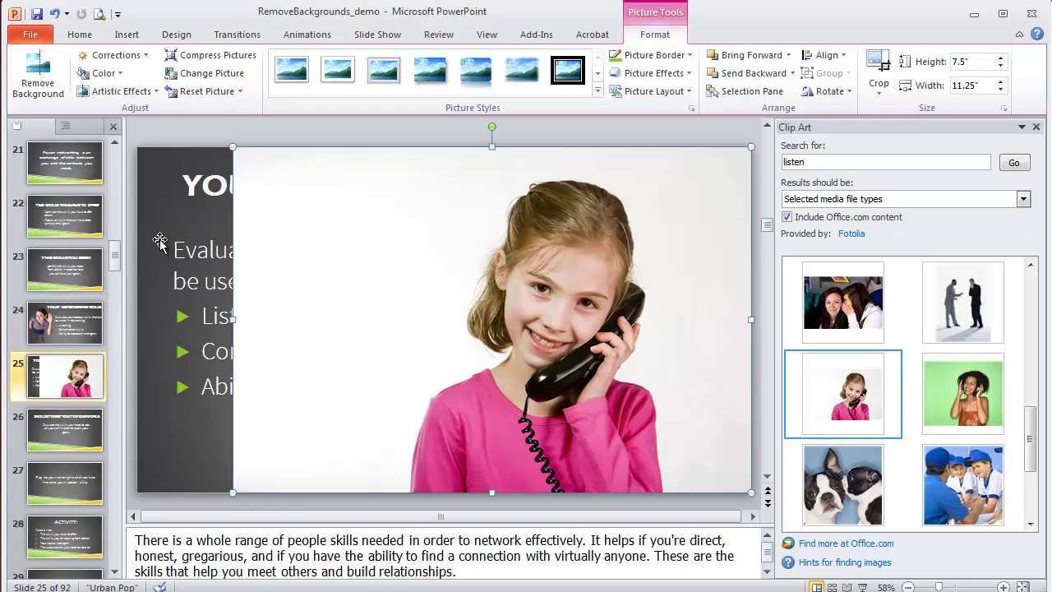
# Remove the girl photo's background, narrowing the selection area beside her and extending it to the bottom edge, and shift the cut-out clear of the text
pyautogui.click(45, 85)
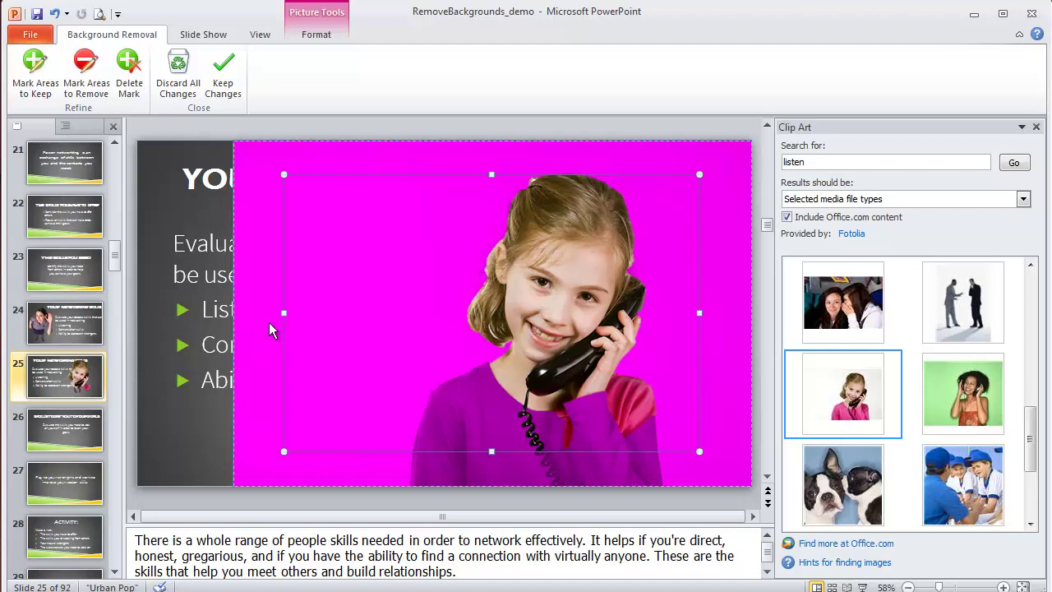
pyautogui.moveTo(282, 312); pyautogui.dragTo(388, 311)
pyautogui.moveTo(543, 451); pyautogui.dragTo(543, 486)
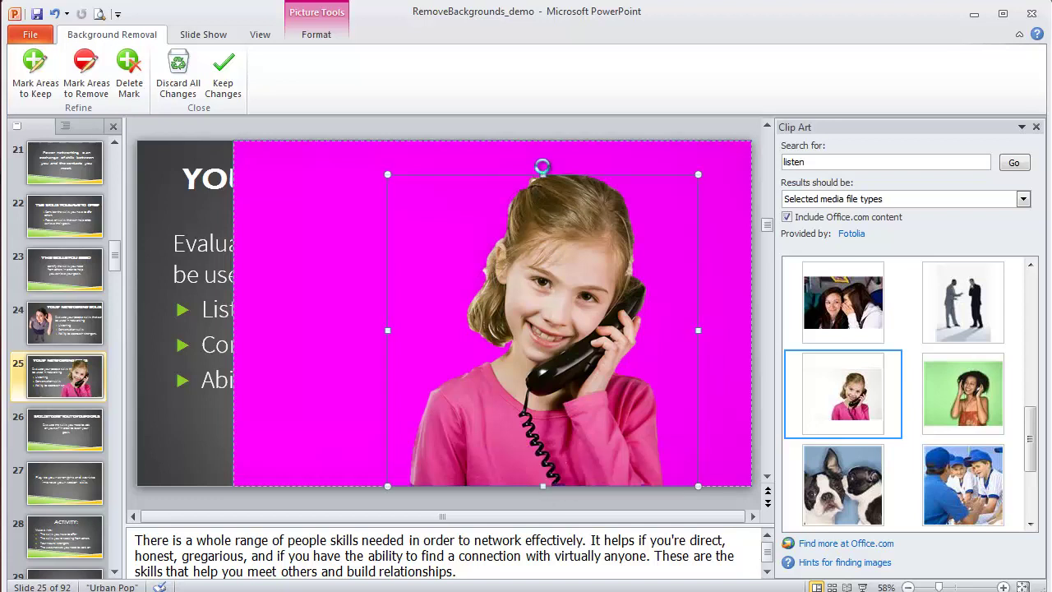
pyautogui.moveTo(542, 167); pyautogui.dragTo(542, 158)
pyautogui.click(222, 71)
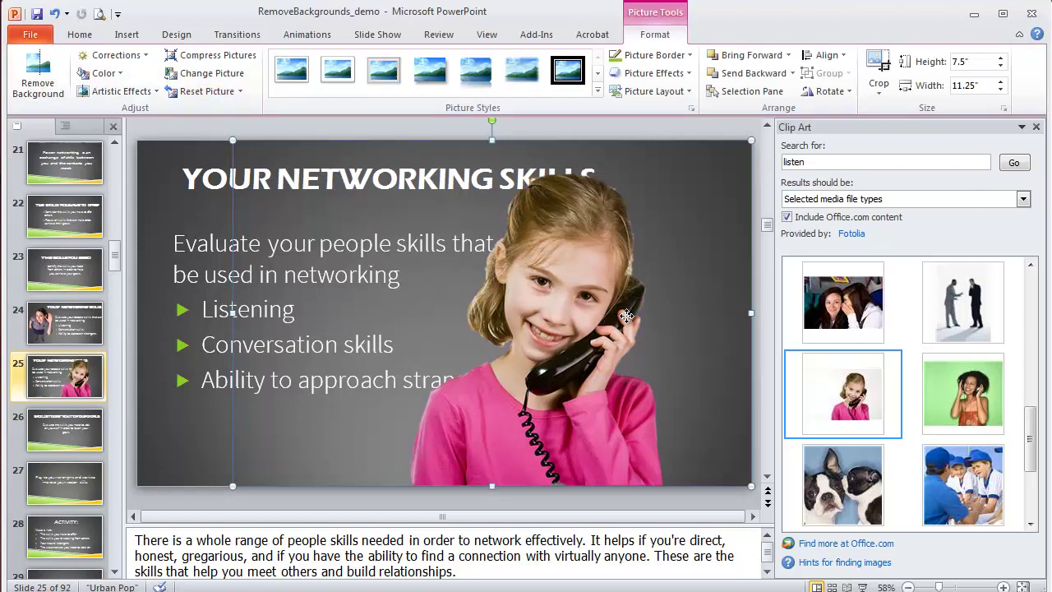
pyautogui.moveTo(626, 316); pyautogui.dragTo(705, 316)
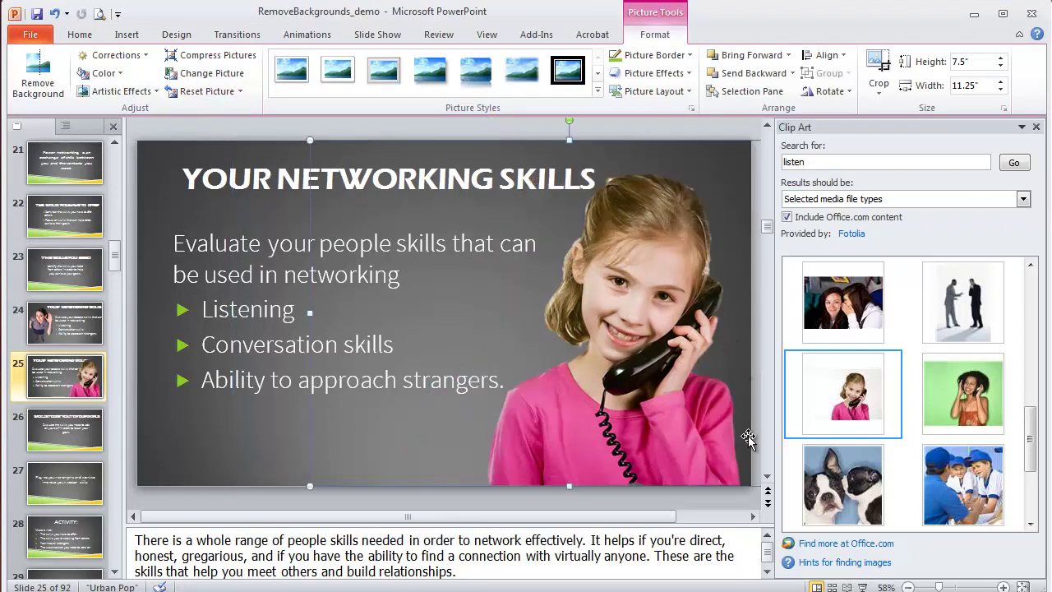